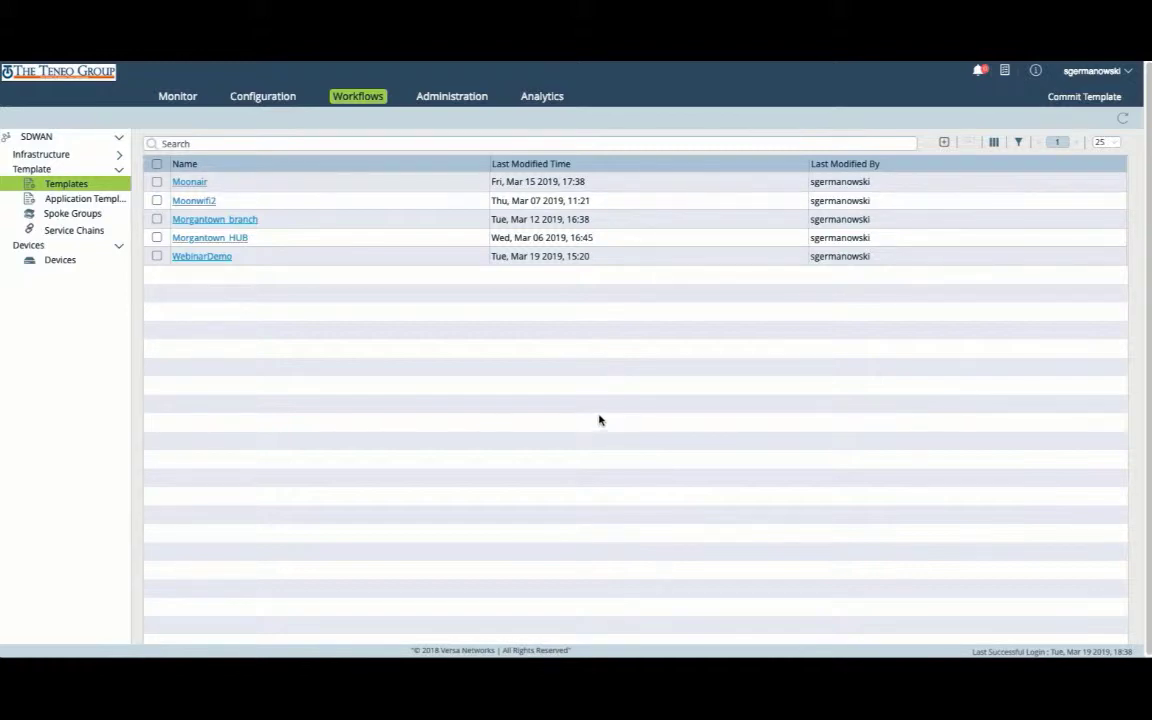
left_click(202, 258)
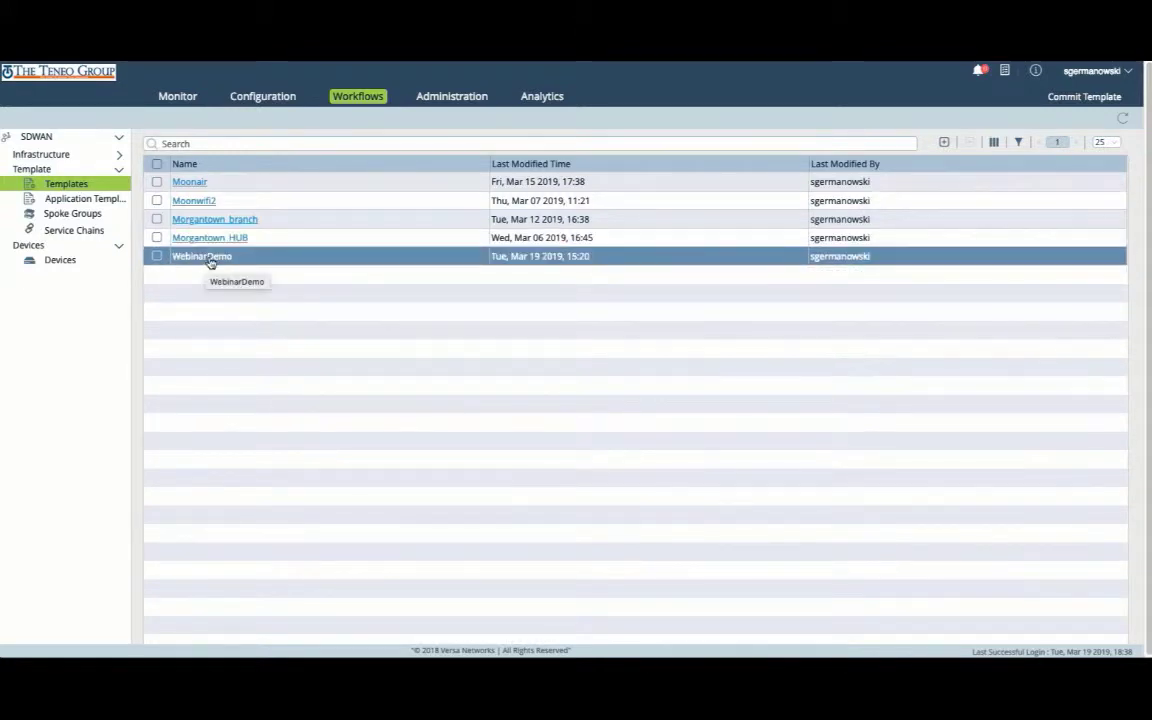
left_click(208, 261)
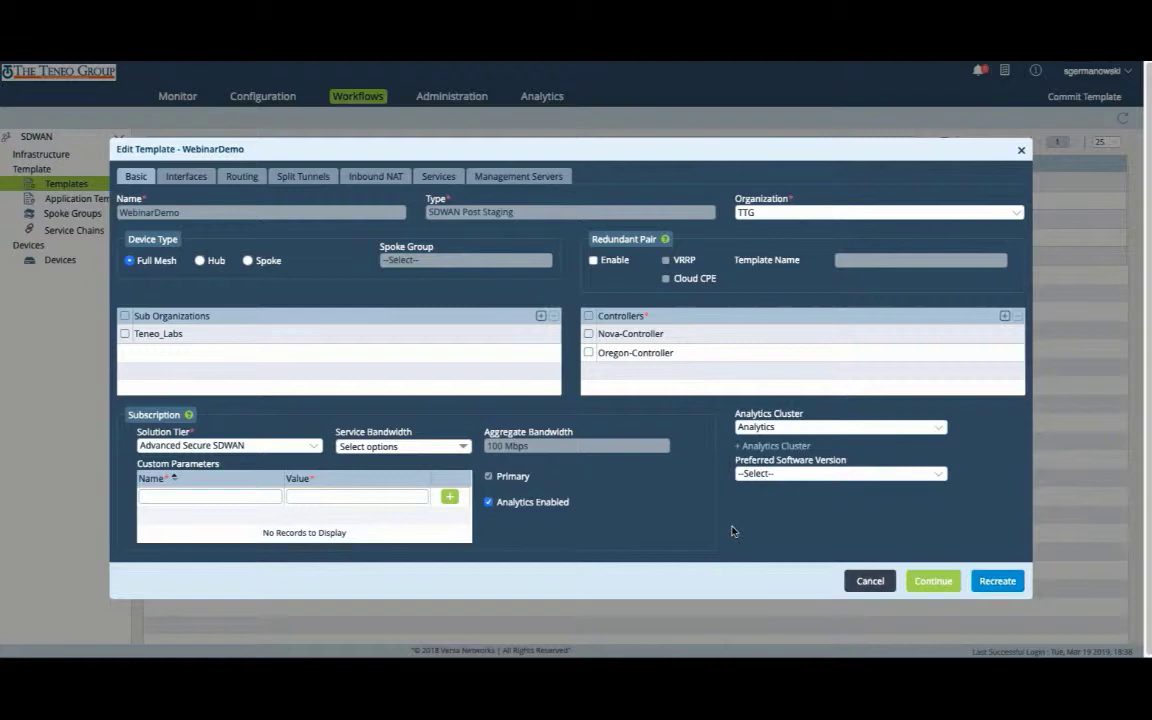
left_click(186, 176)
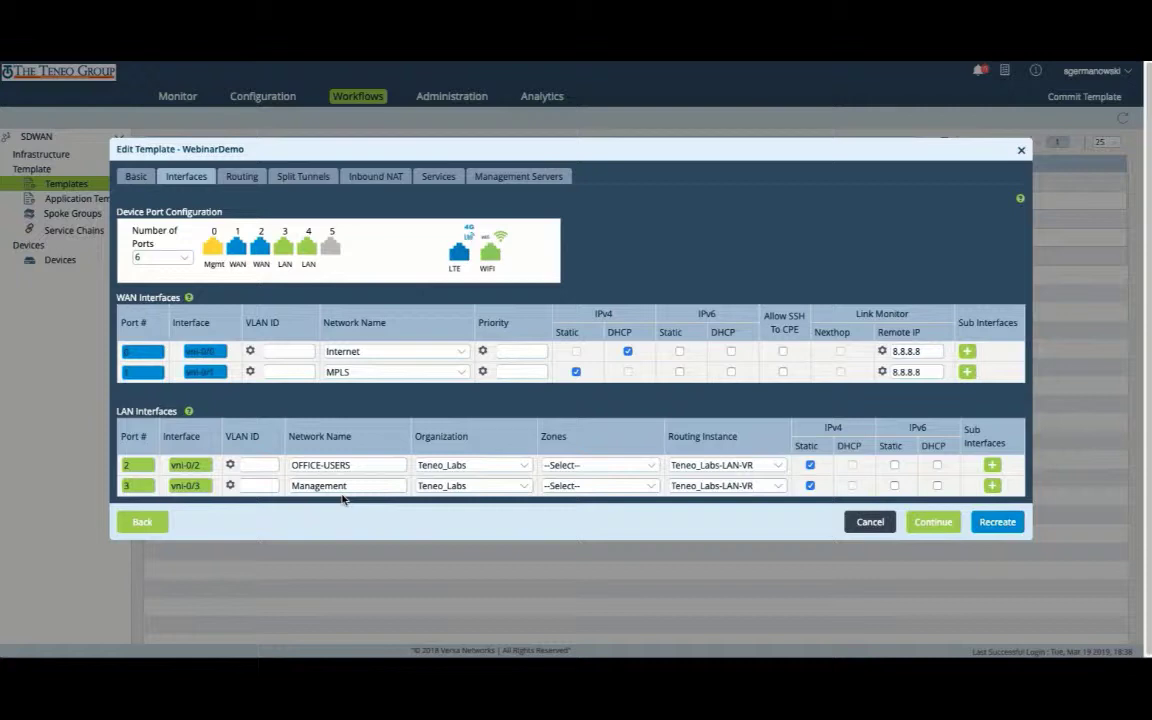
left_click(242, 180)
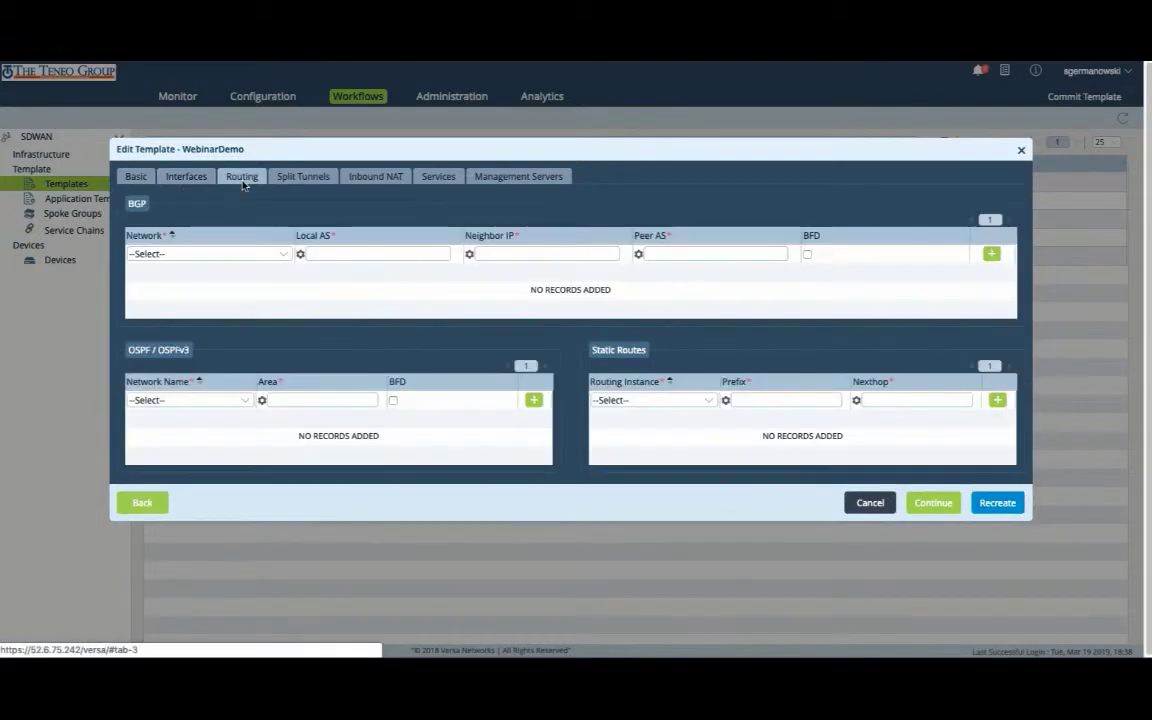
left_click(297, 178)
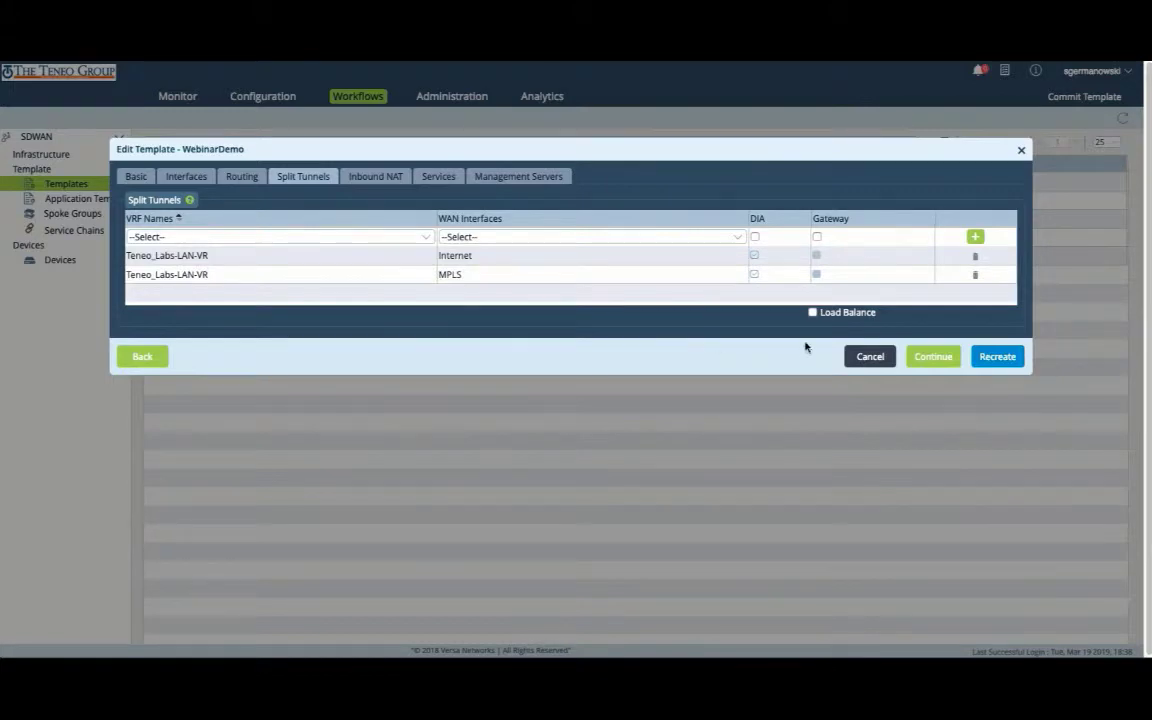
left_click(373, 180)
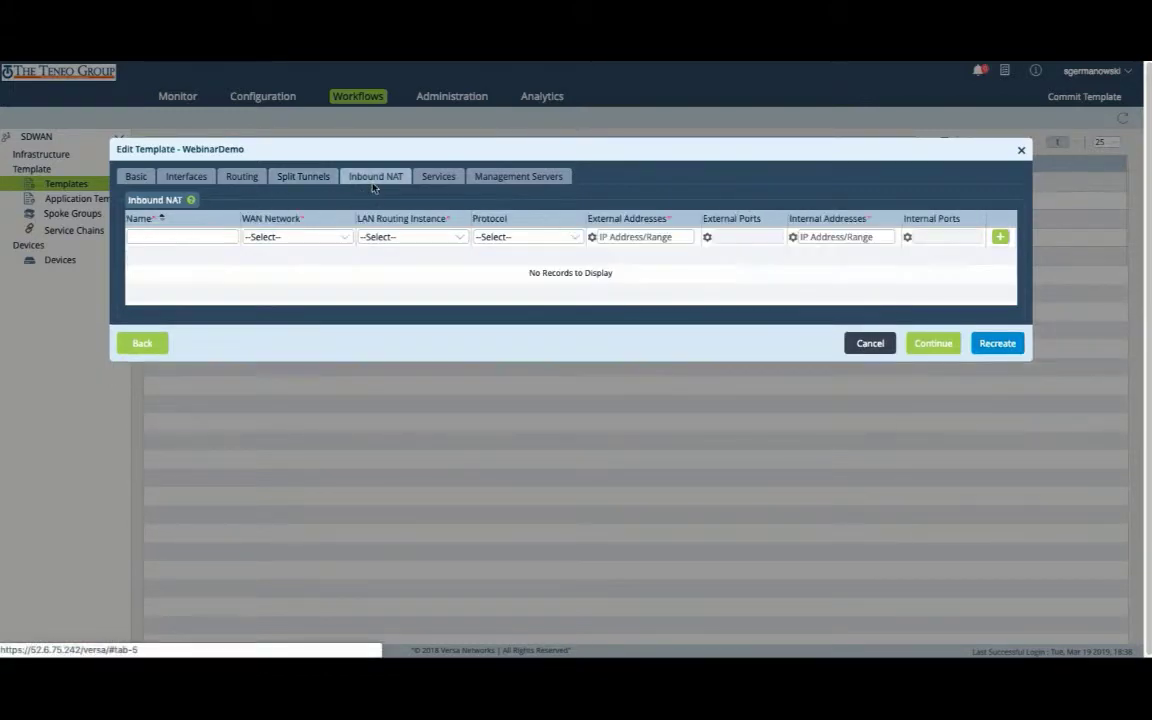
left_click(438, 178)
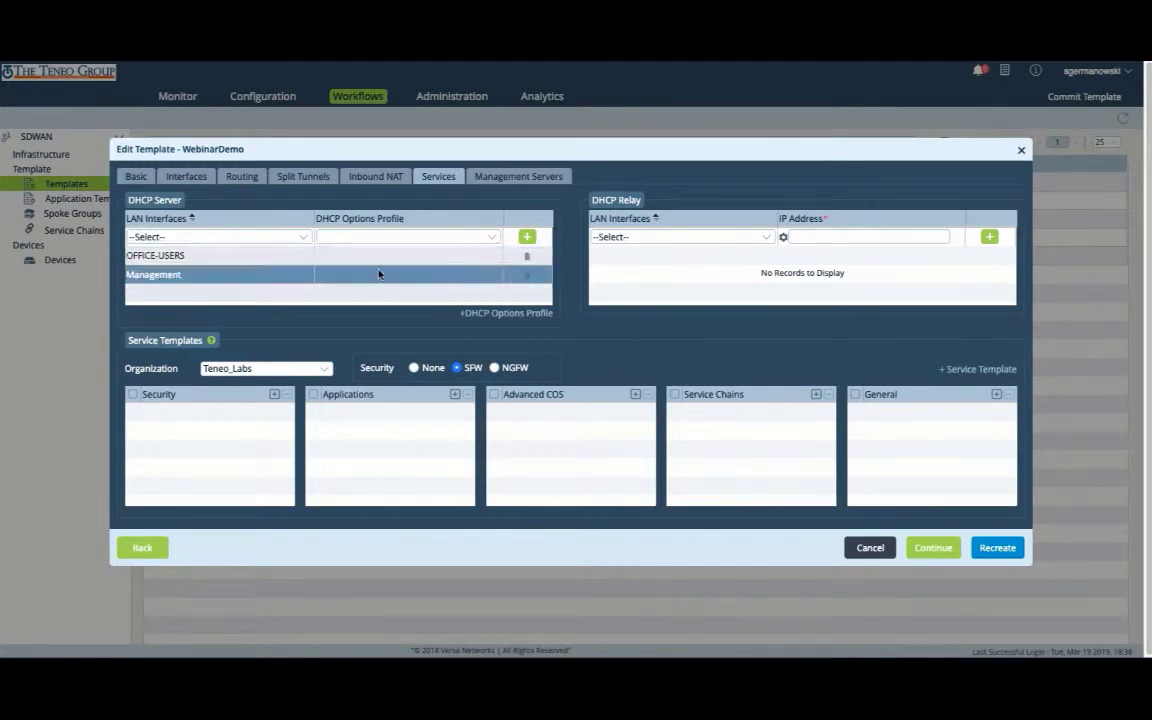
left_click(519, 178)
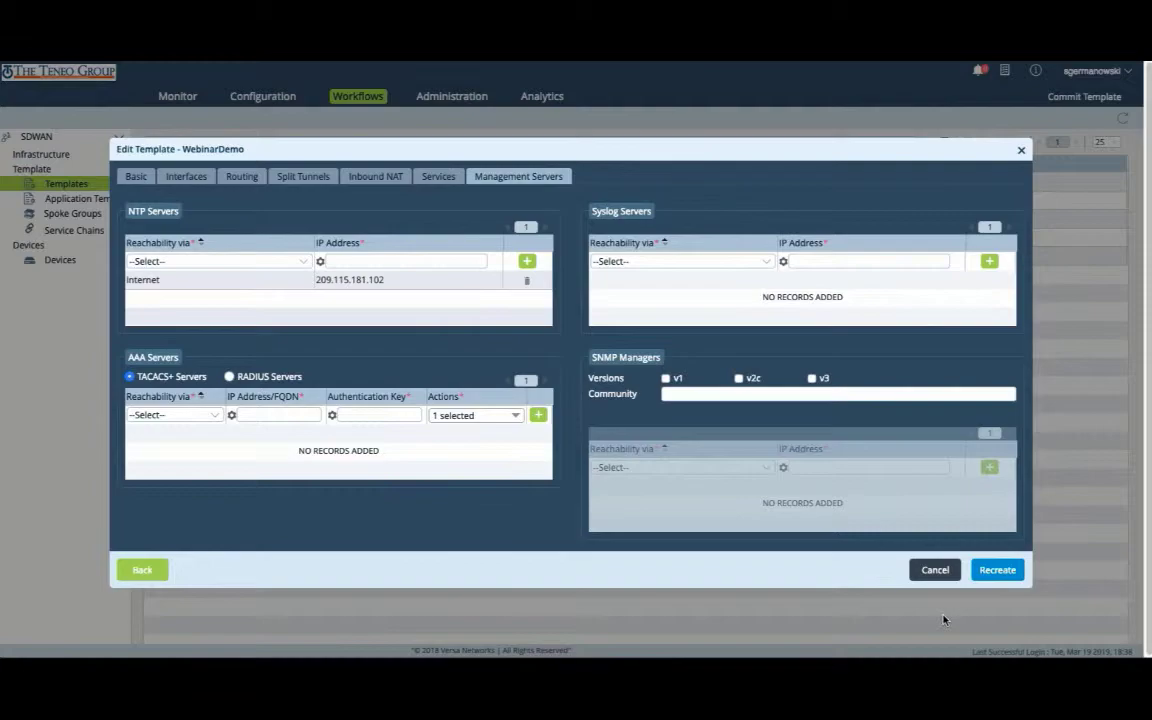
left_click(935, 570)
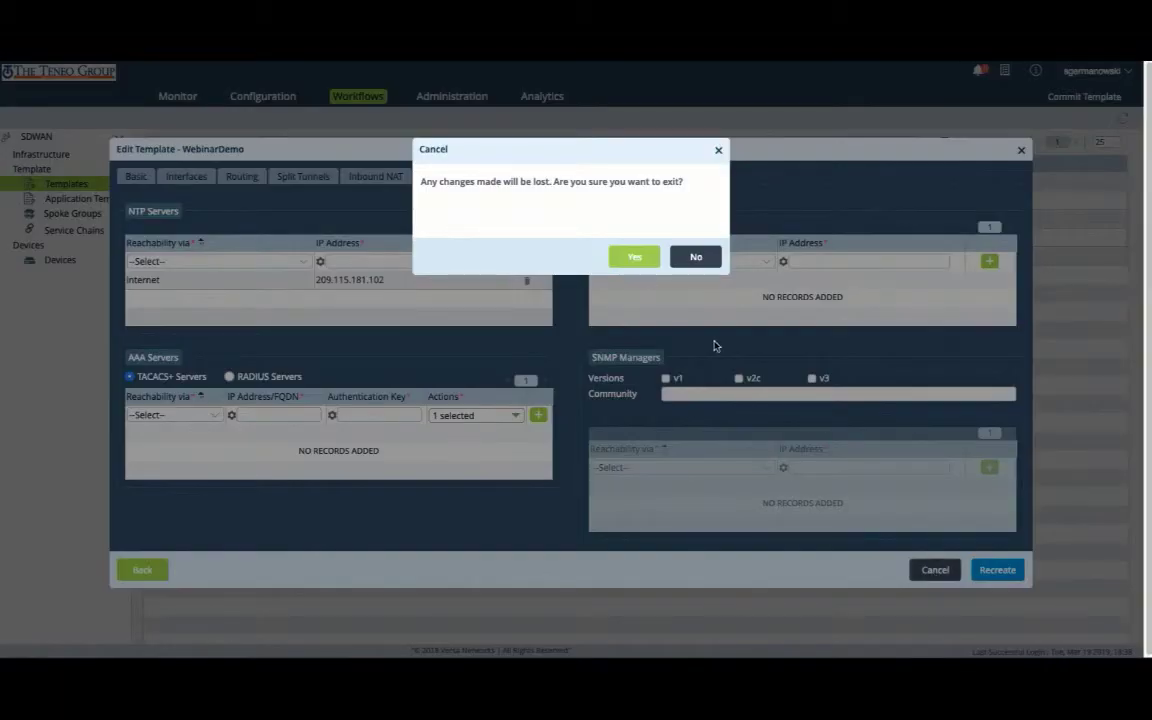
left_click(630, 259)
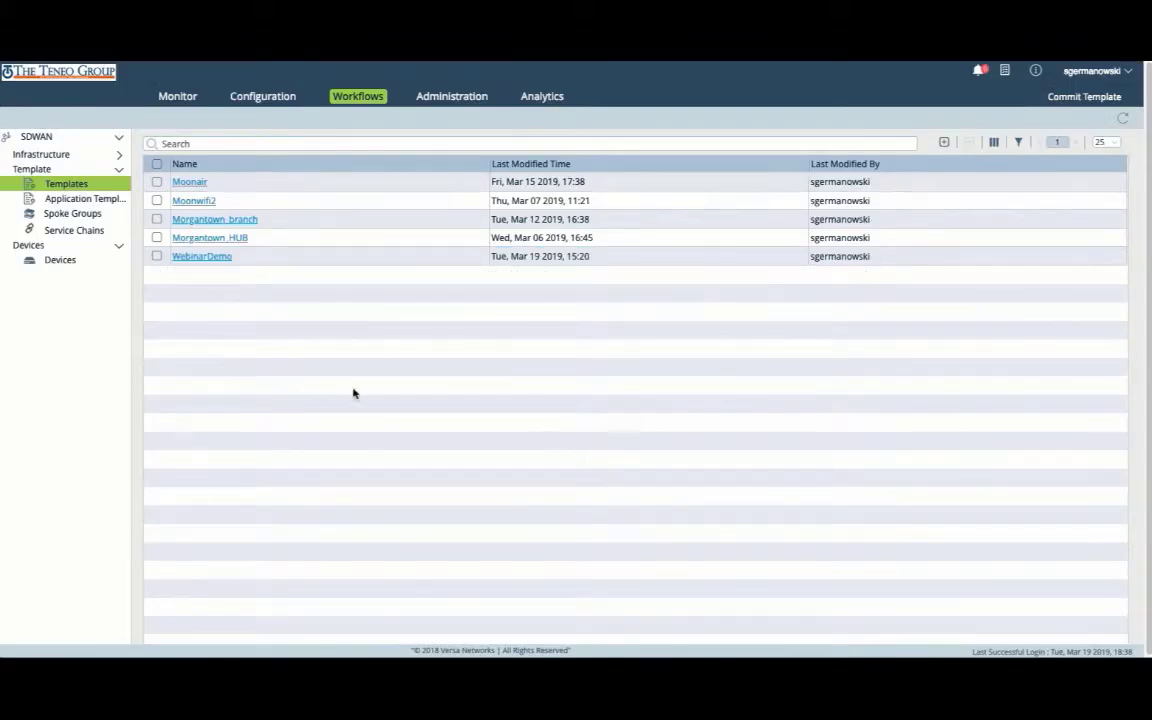
- Open the WebinarDemo device's Bind Data and check the DNS server value 8.8.4.4
left_click(61, 262)
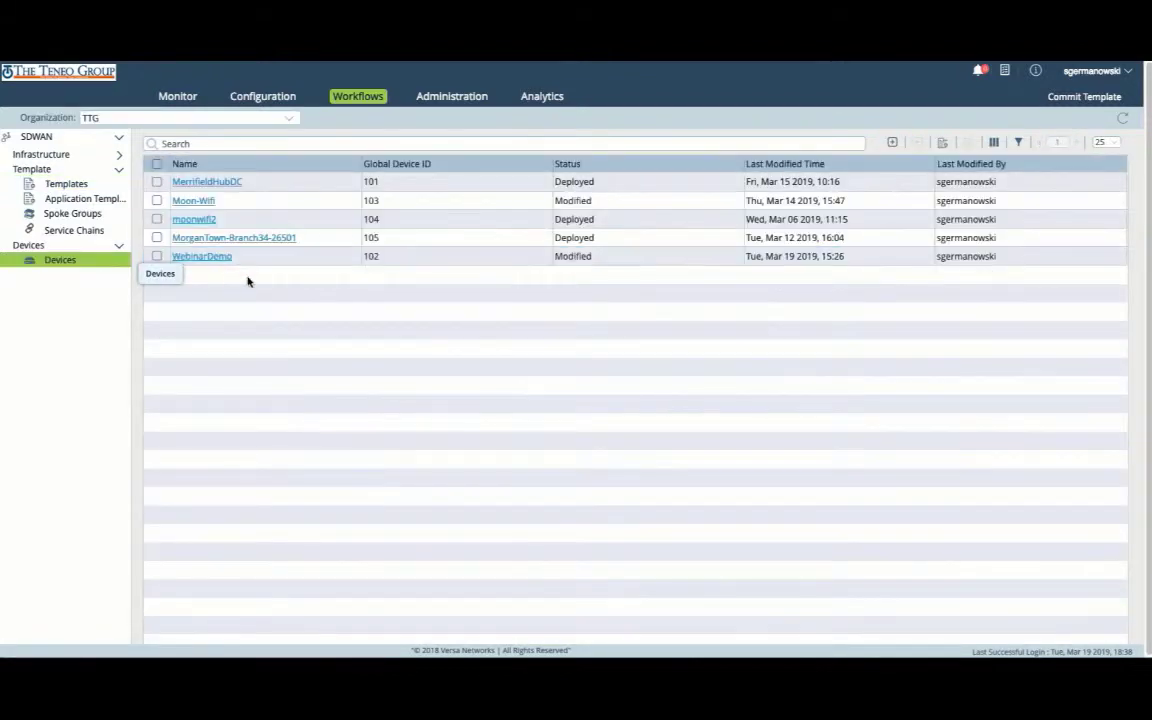
left_click(190, 257)
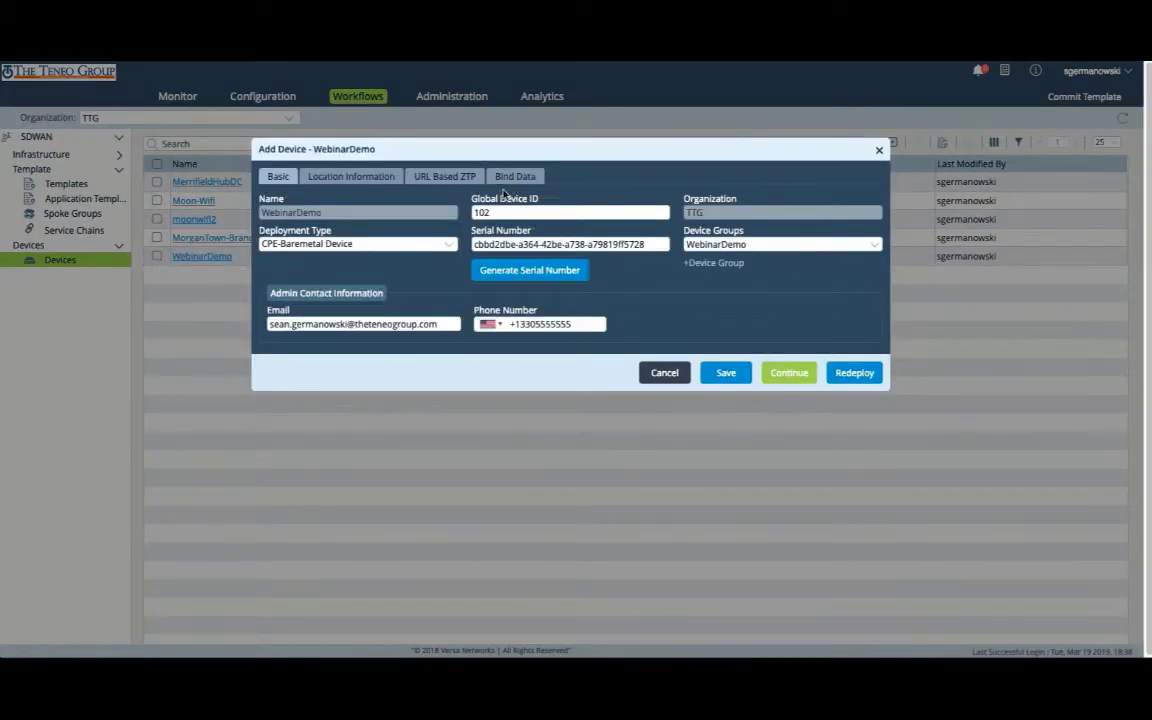
left_click(512, 177)
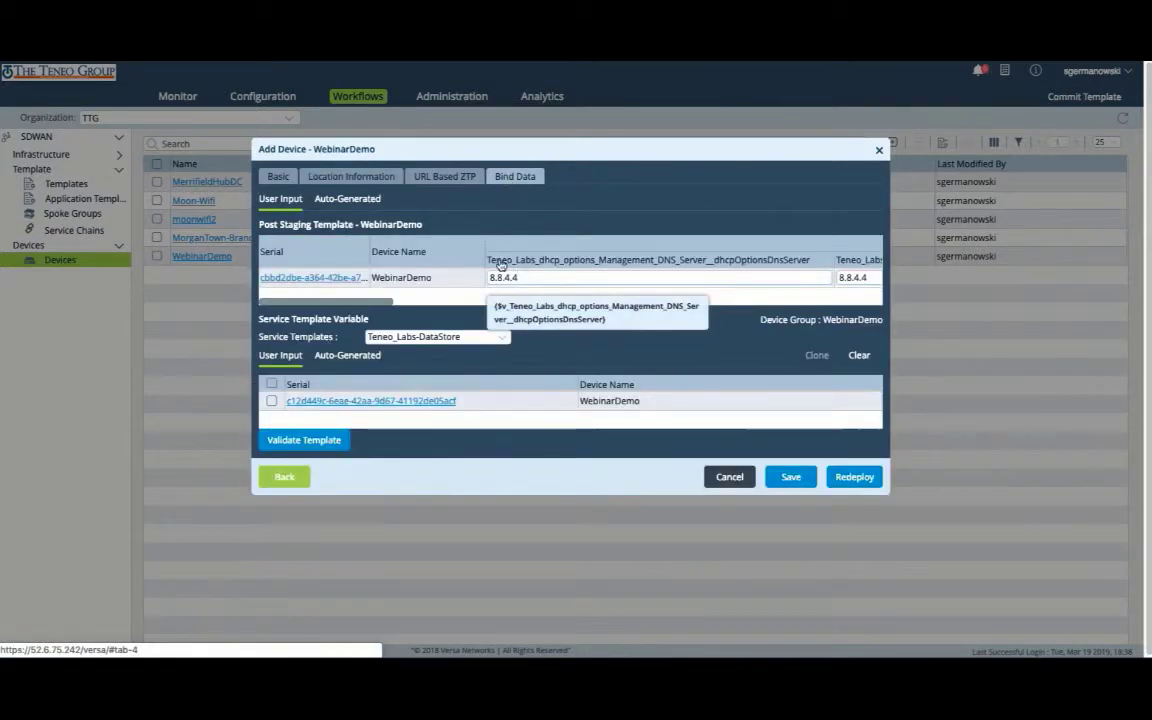
left_click(597, 277)
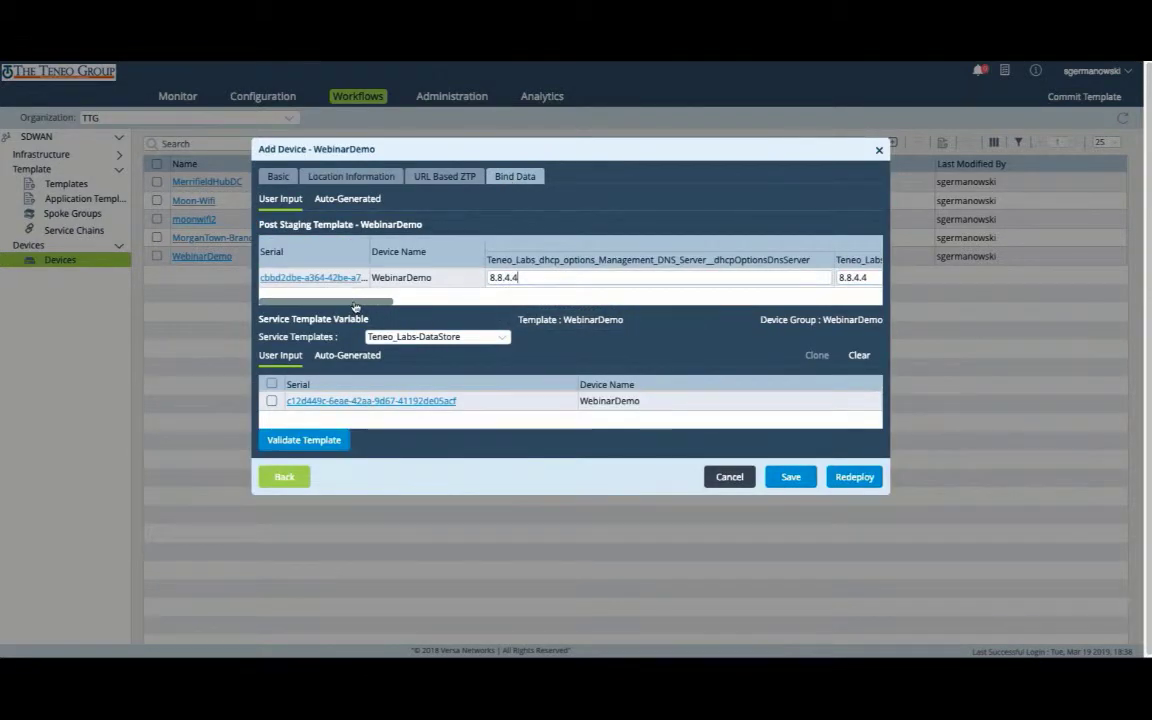
- Scroll the bind data table to confirm OFFICE-USERS is 192.168.112.1/24, then return to the first columns
left_click_drag(355, 307, 503, 309)
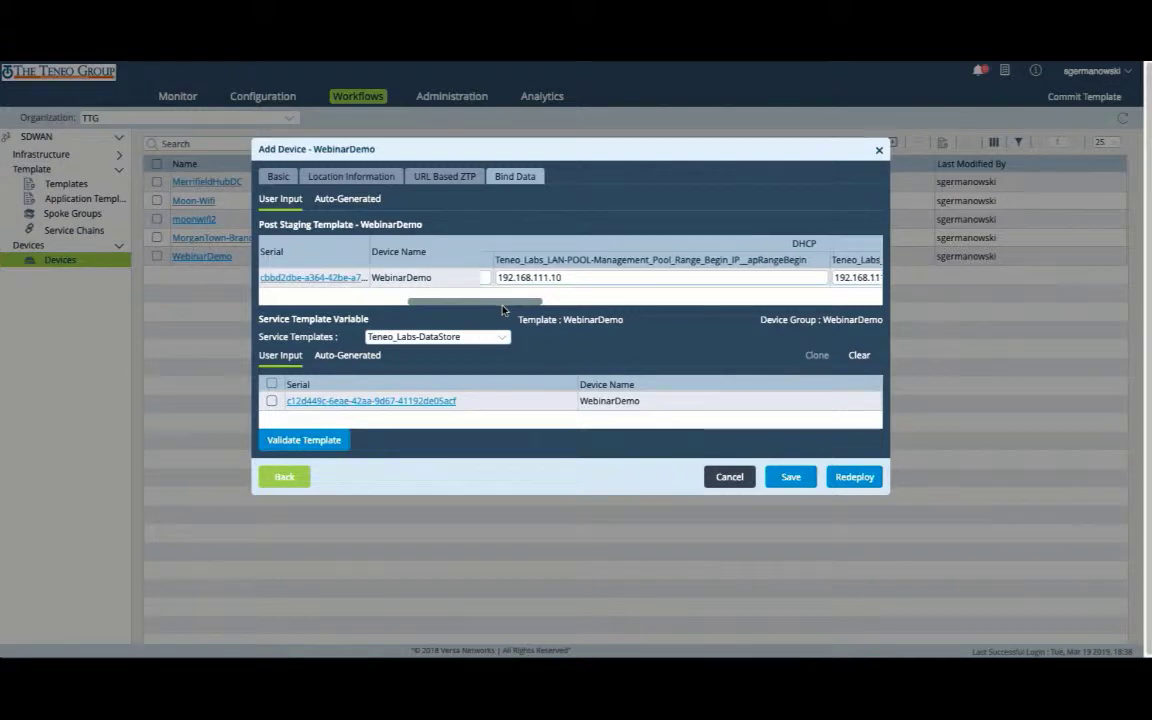
left_click_drag(503, 309, 645, 322)
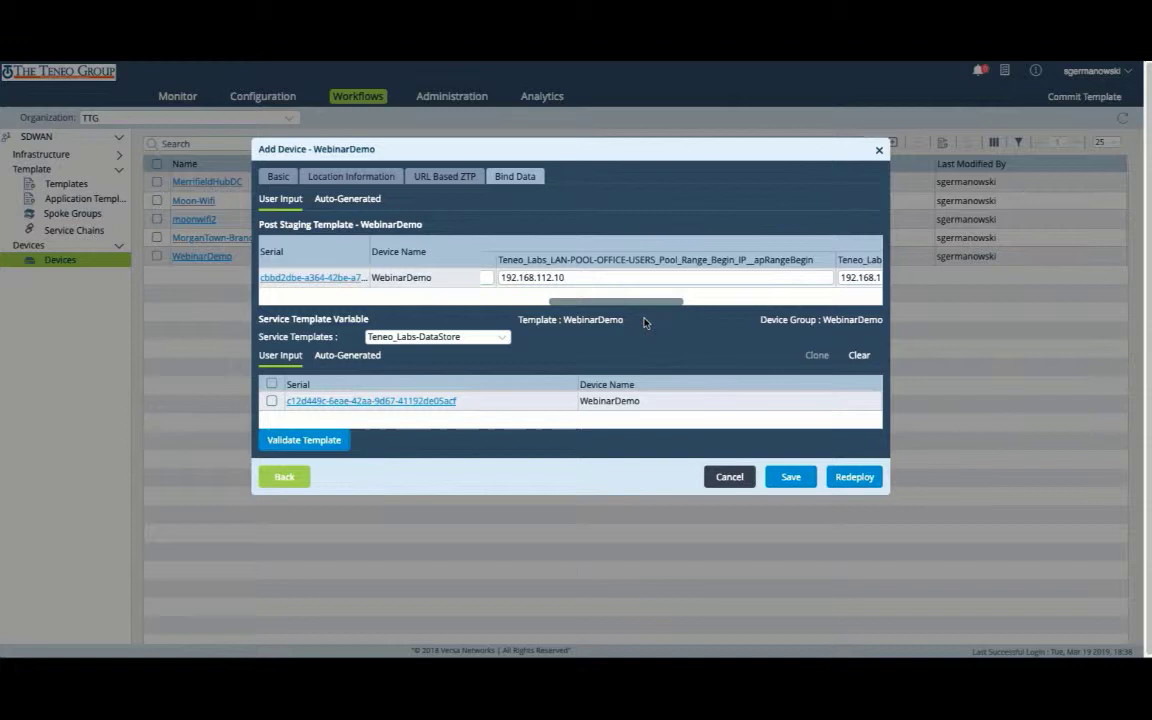
left_click_drag(645, 322, 782, 335)
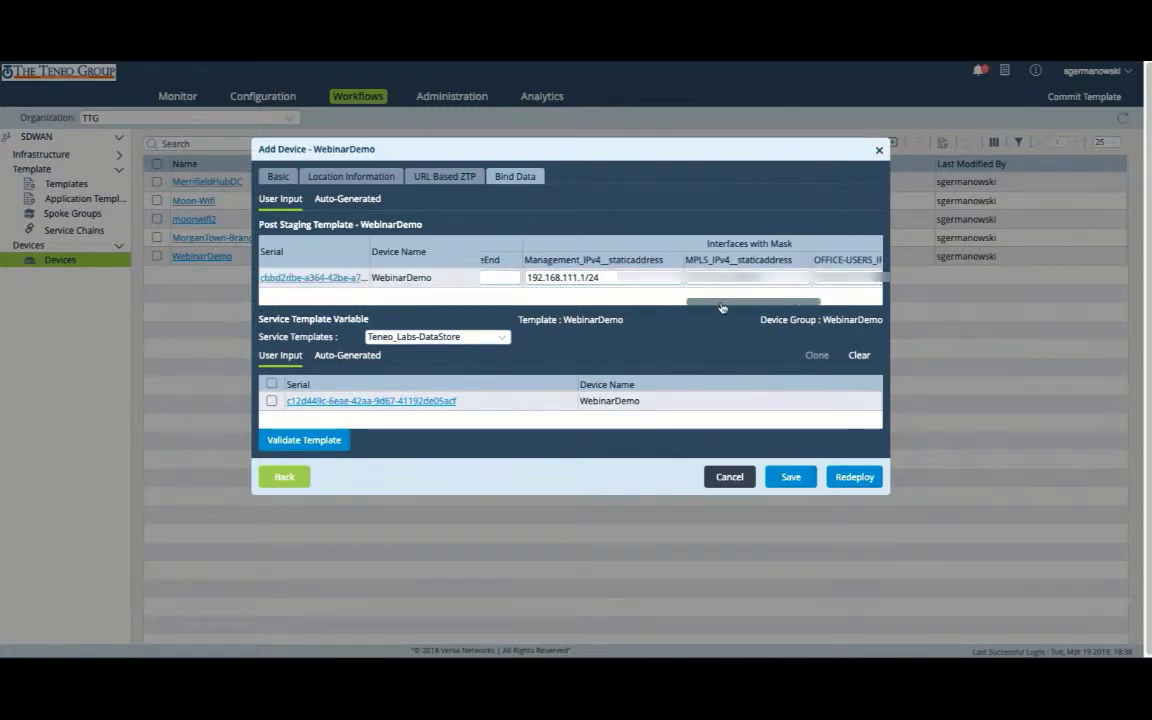
scroll(722, 307, "right", 3)
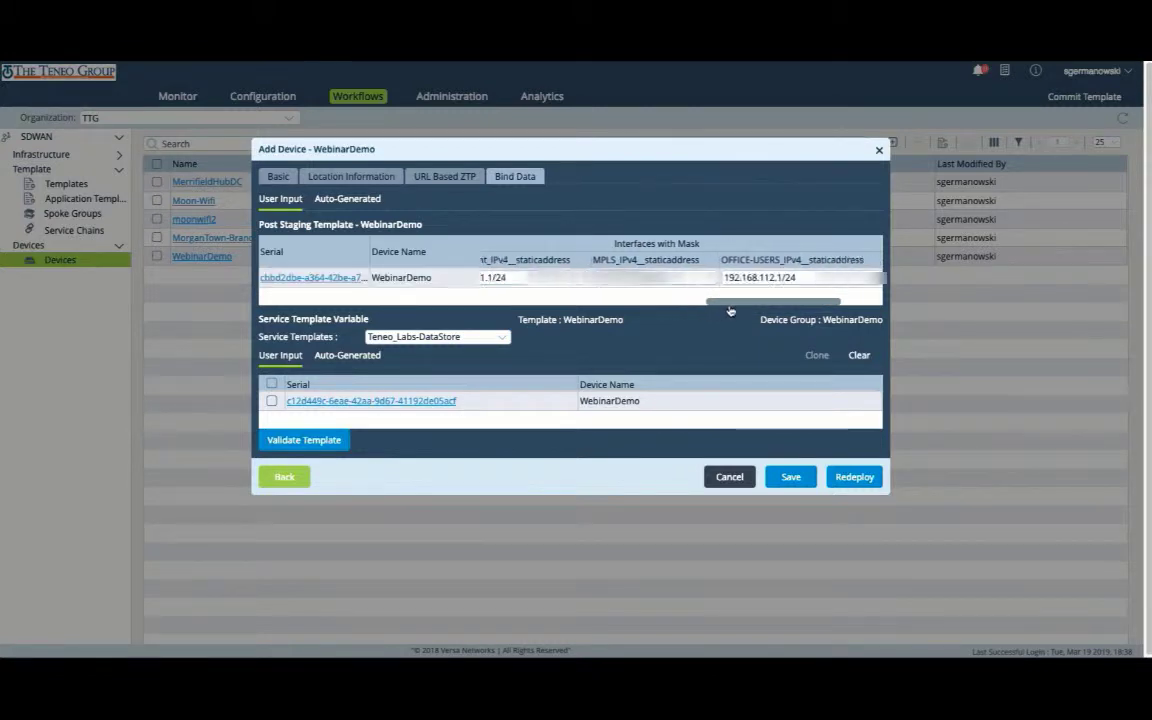
left_click(715, 282)
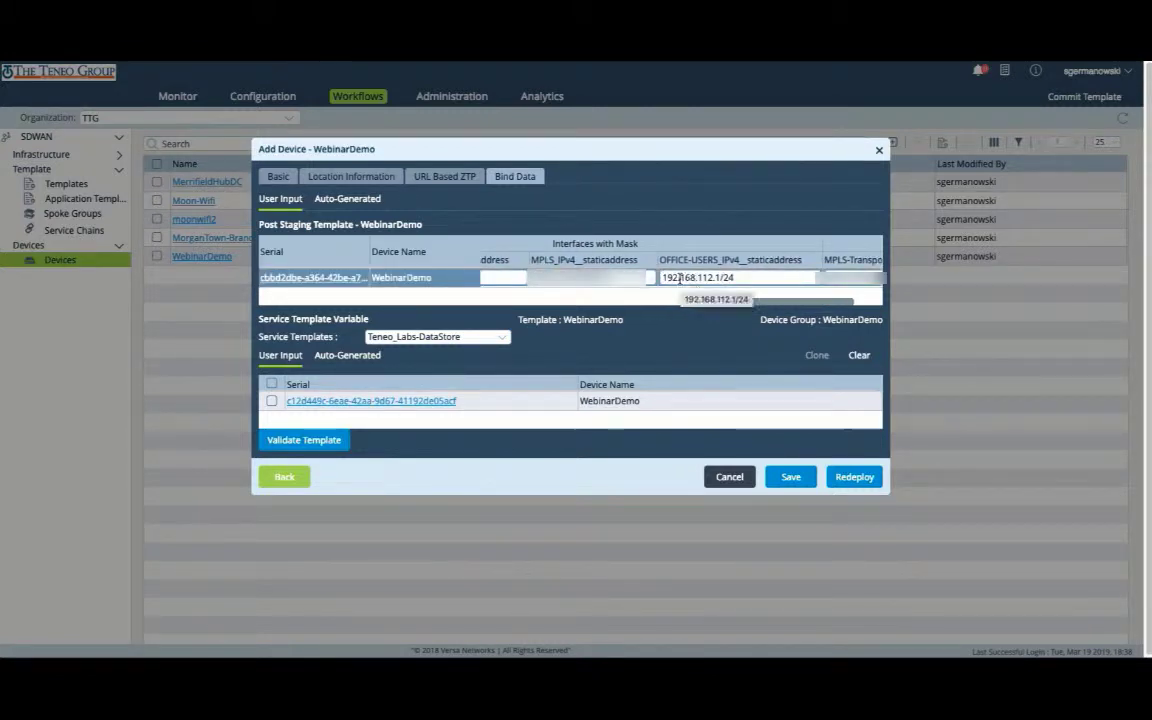
left_click(757, 300)
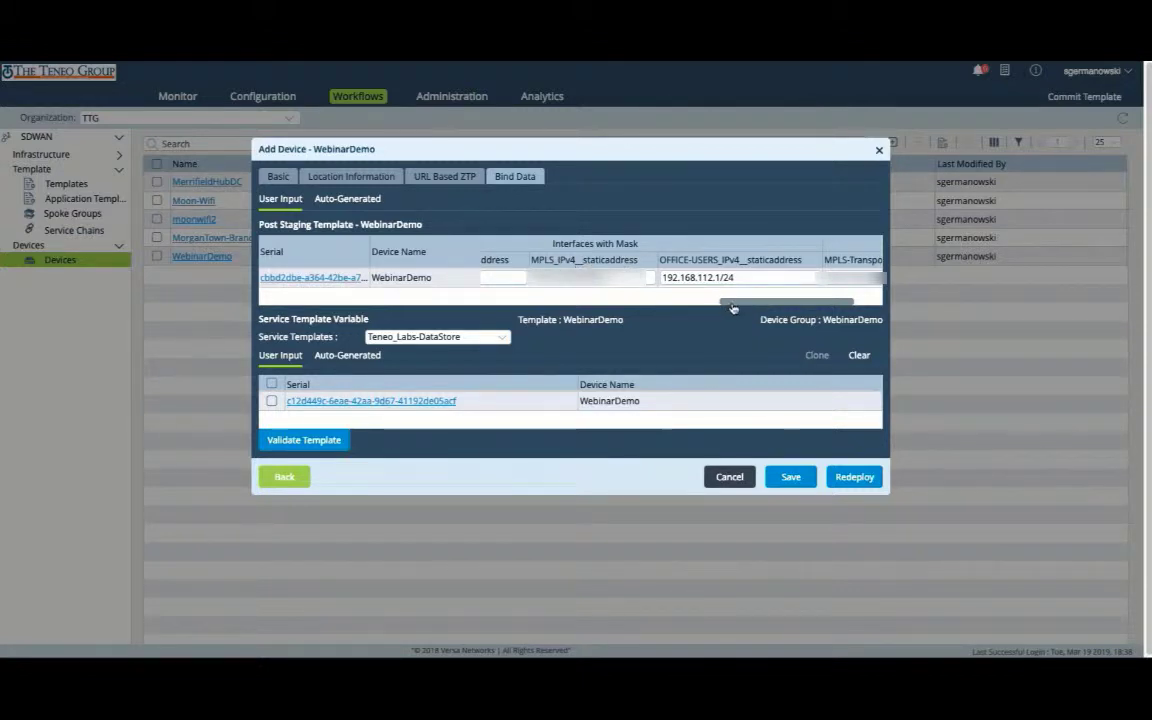
scroll(660, 278, "right", 3)
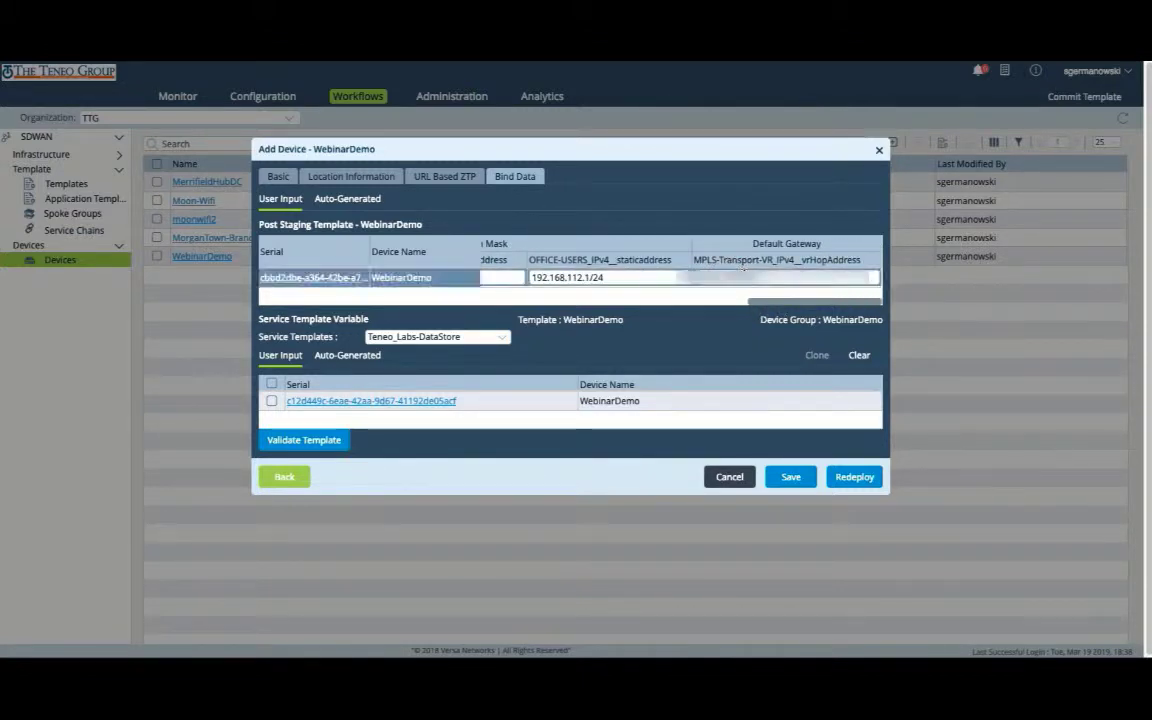
left_click(730, 277)
key("Tab")
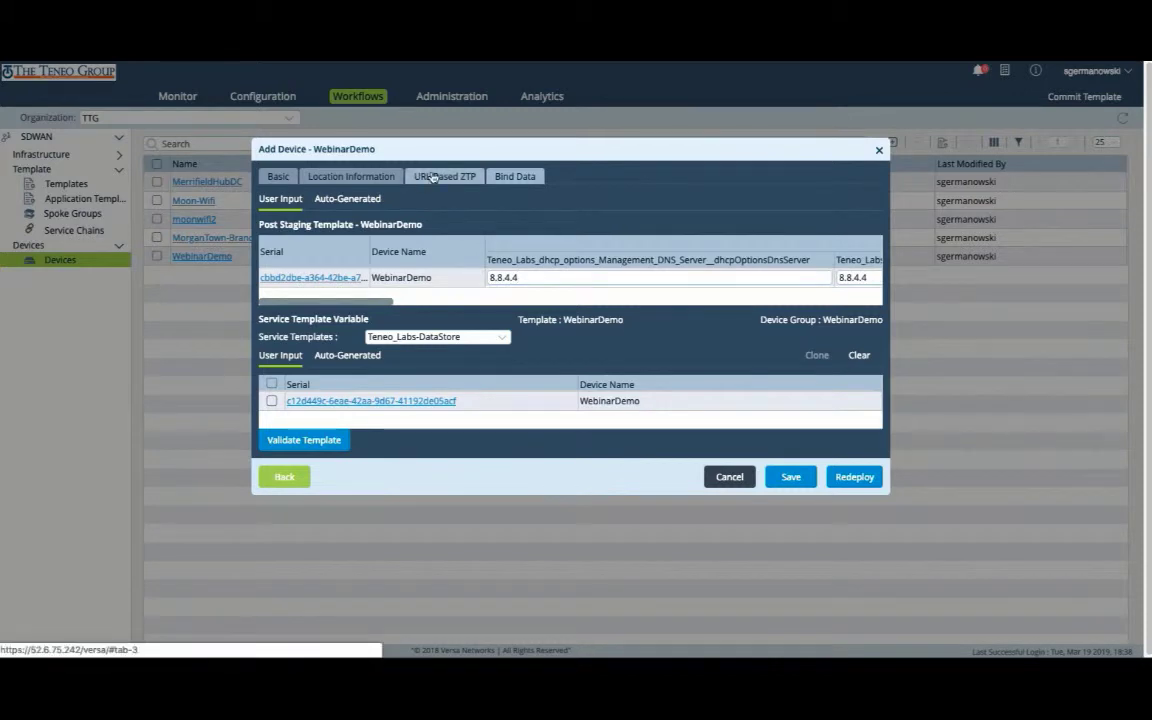
- Review WebinarDemo's URL Based ZTP and Location Information tabs, then redeploy it from Basic
left_click(420, 178)
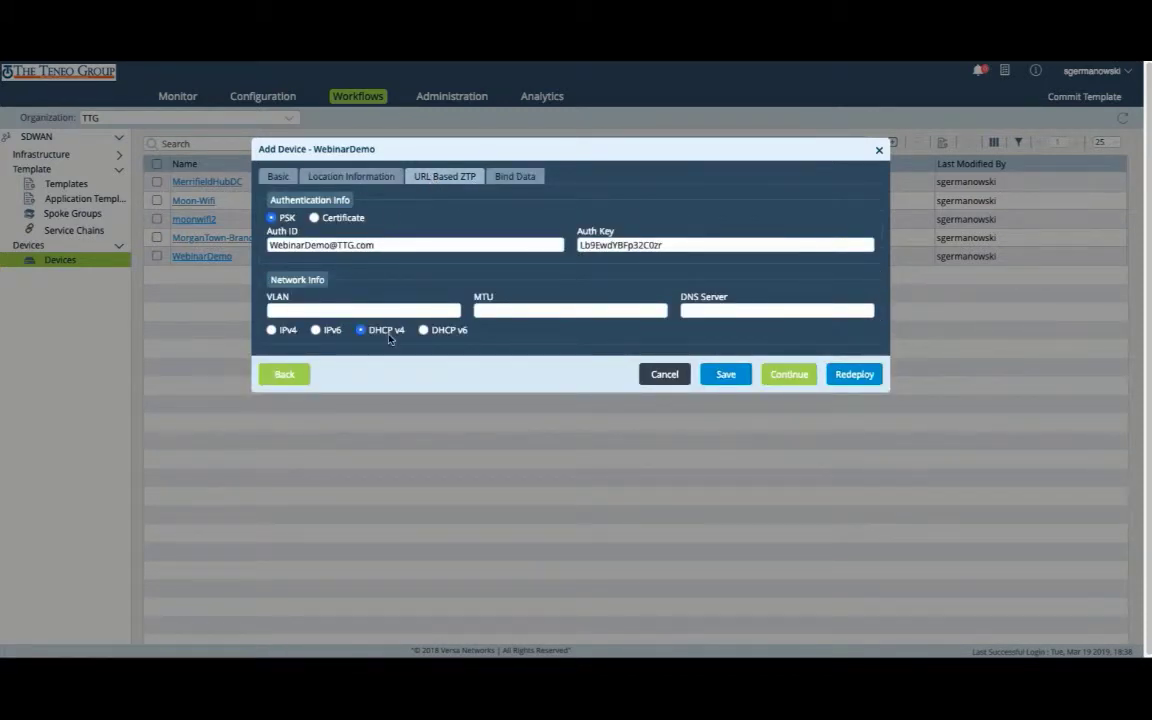
left_click(327, 179)
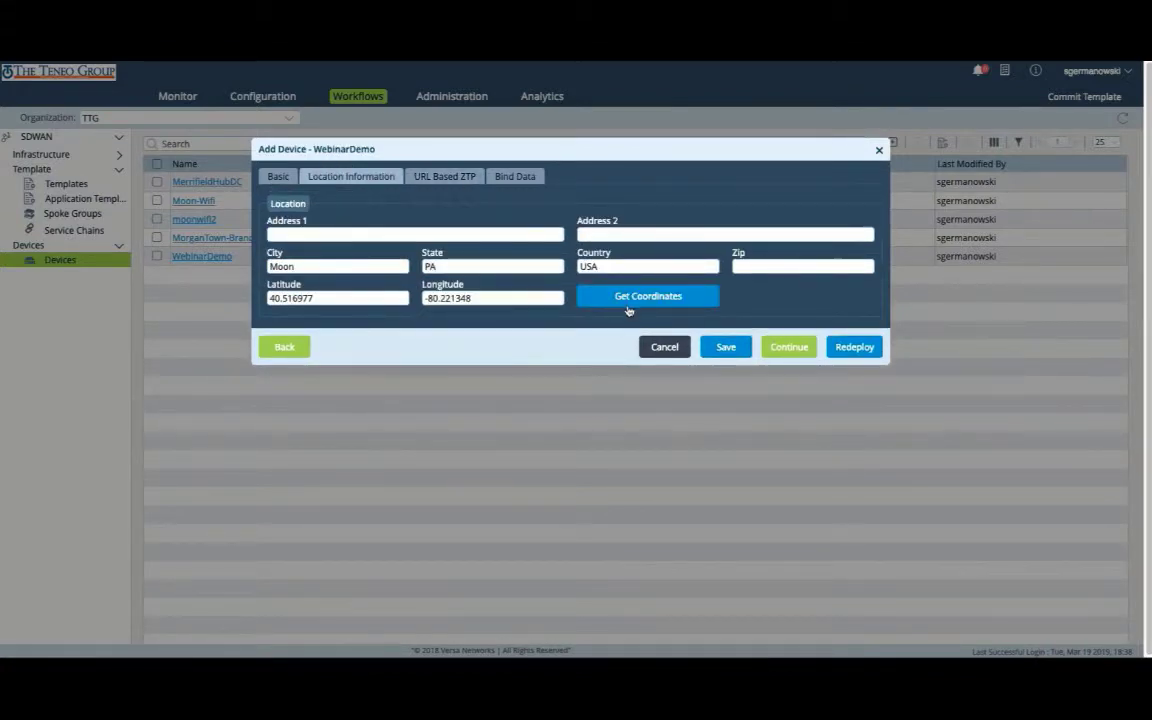
left_click(281, 178)
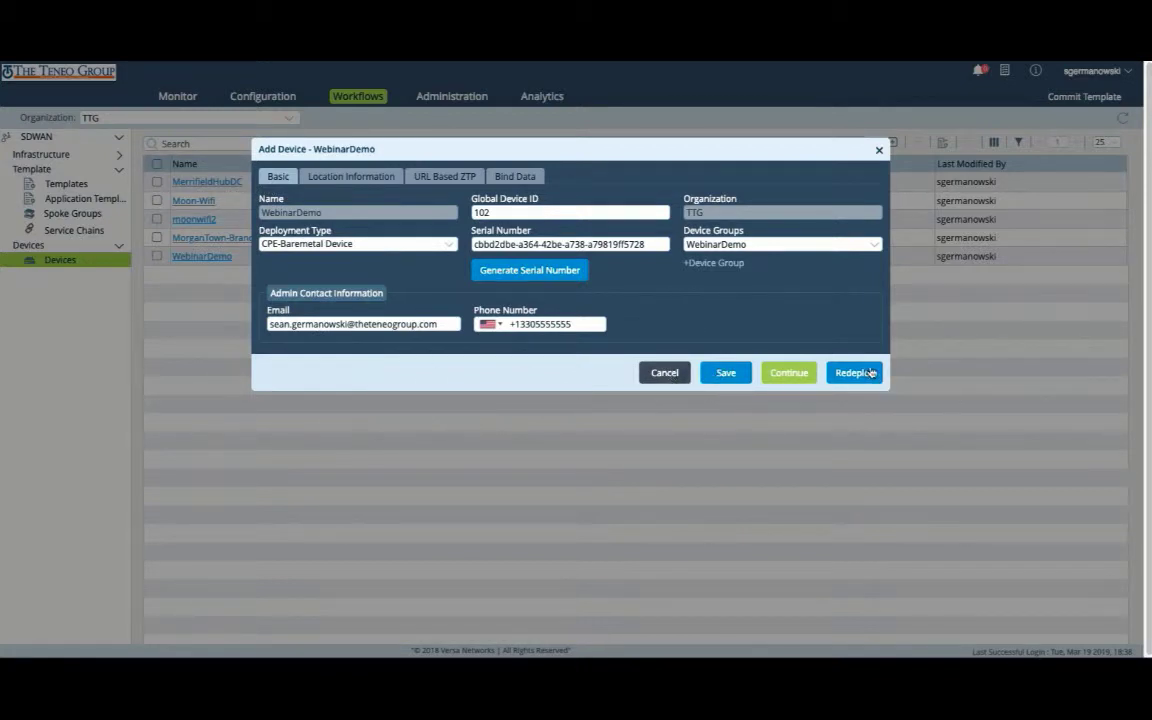
left_click(640, 376)
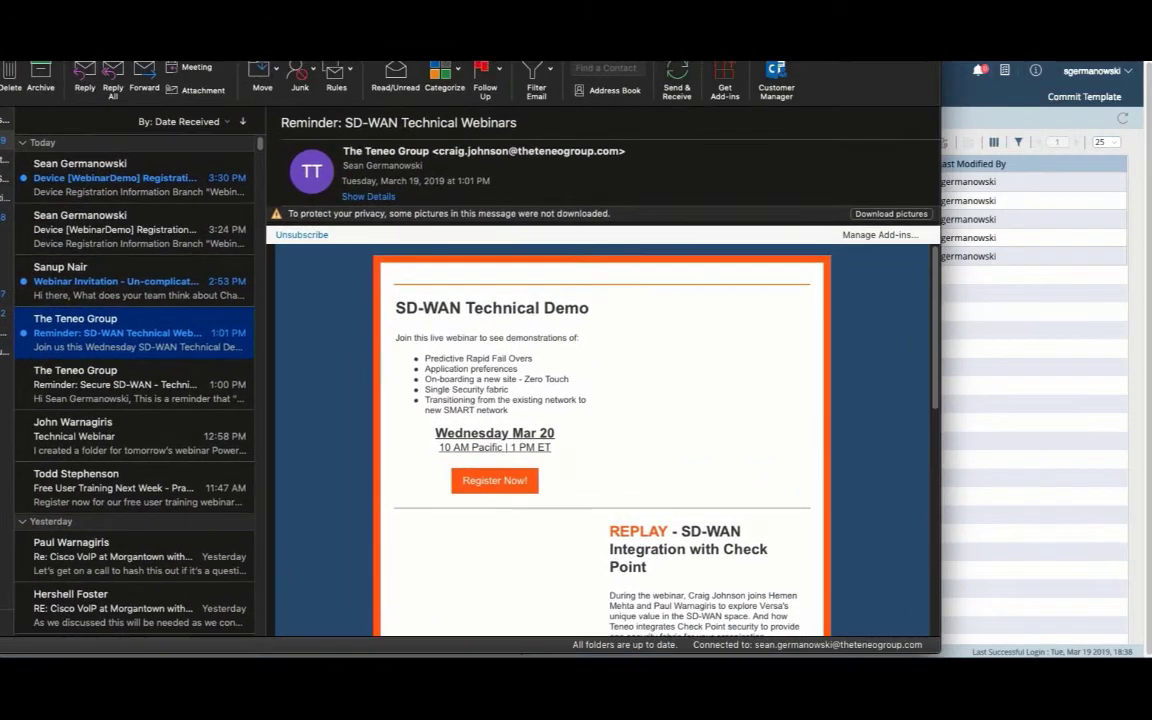
- Open the Device [WebinarDemo] Registration Information email and activate the device from it
left_click(130, 177)
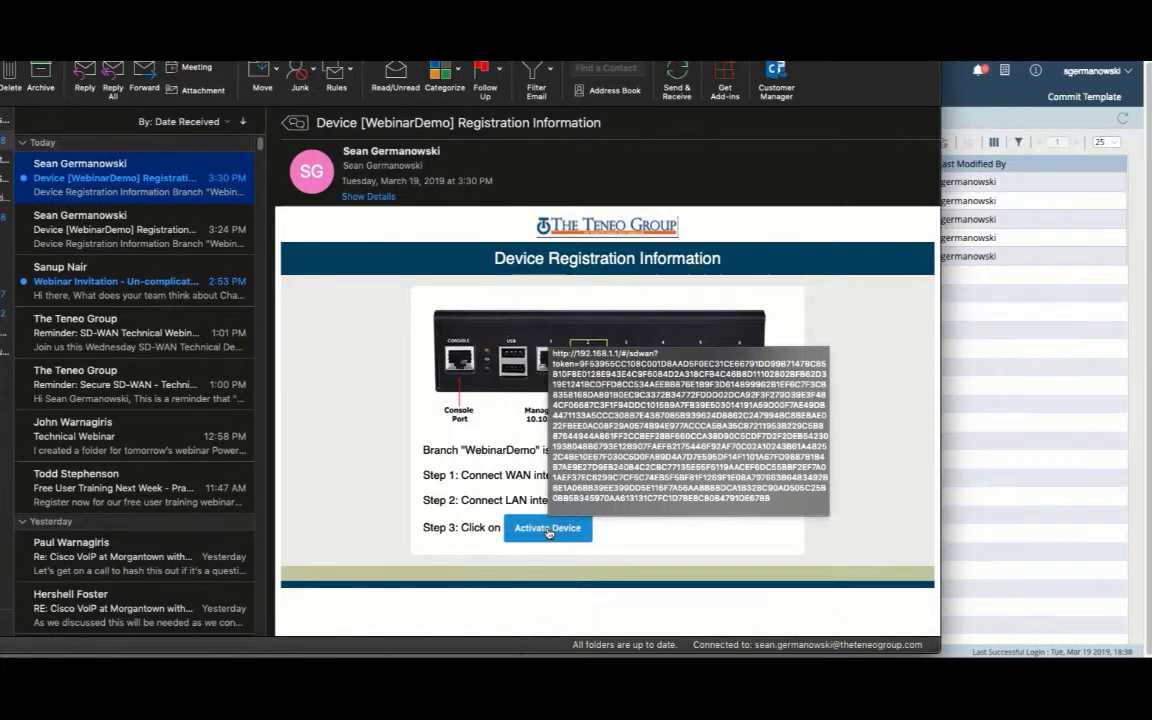
left_click(548, 533)
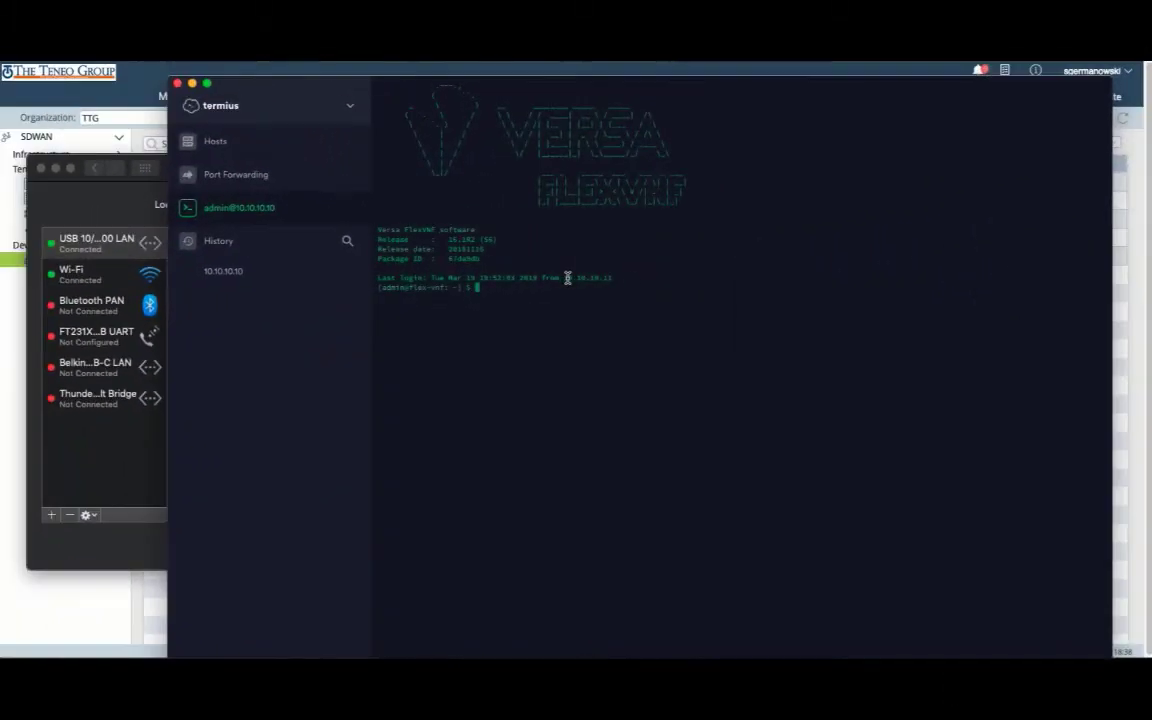
- Enter the FlexVNF CLI and run 'show interfaces brief'
double_click(590, 278)
left_click(550, 290)
type("cli")
key("Return")
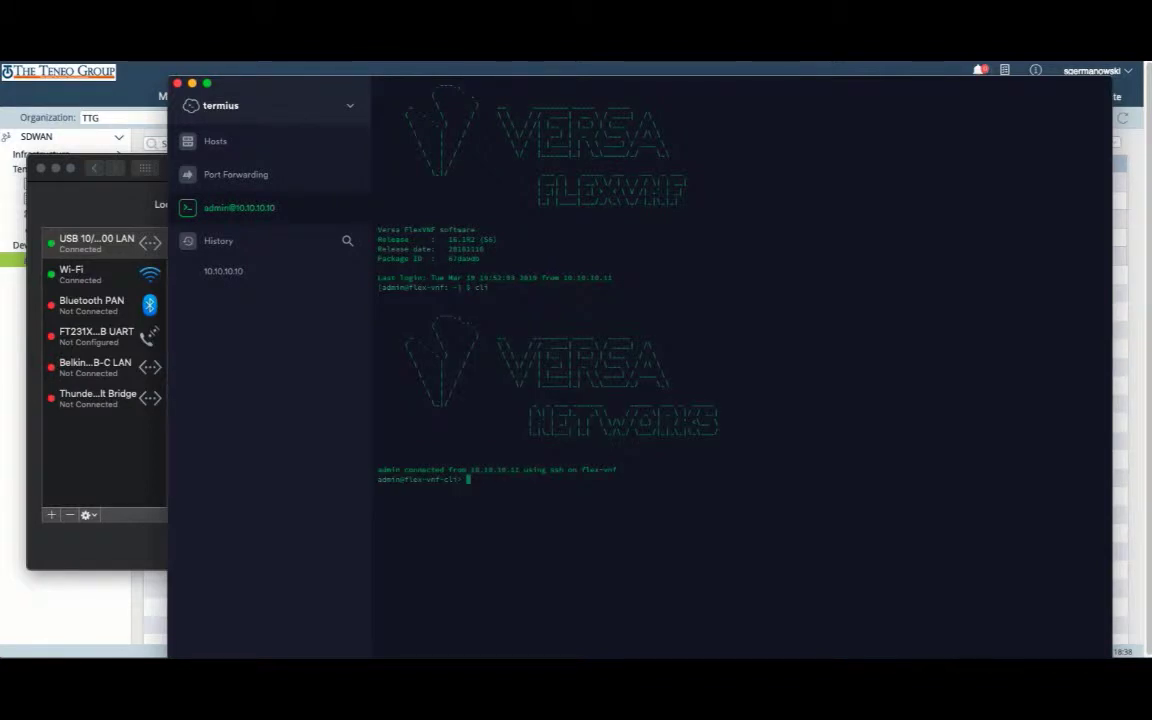
type("show interfaces brief")
key("Return")
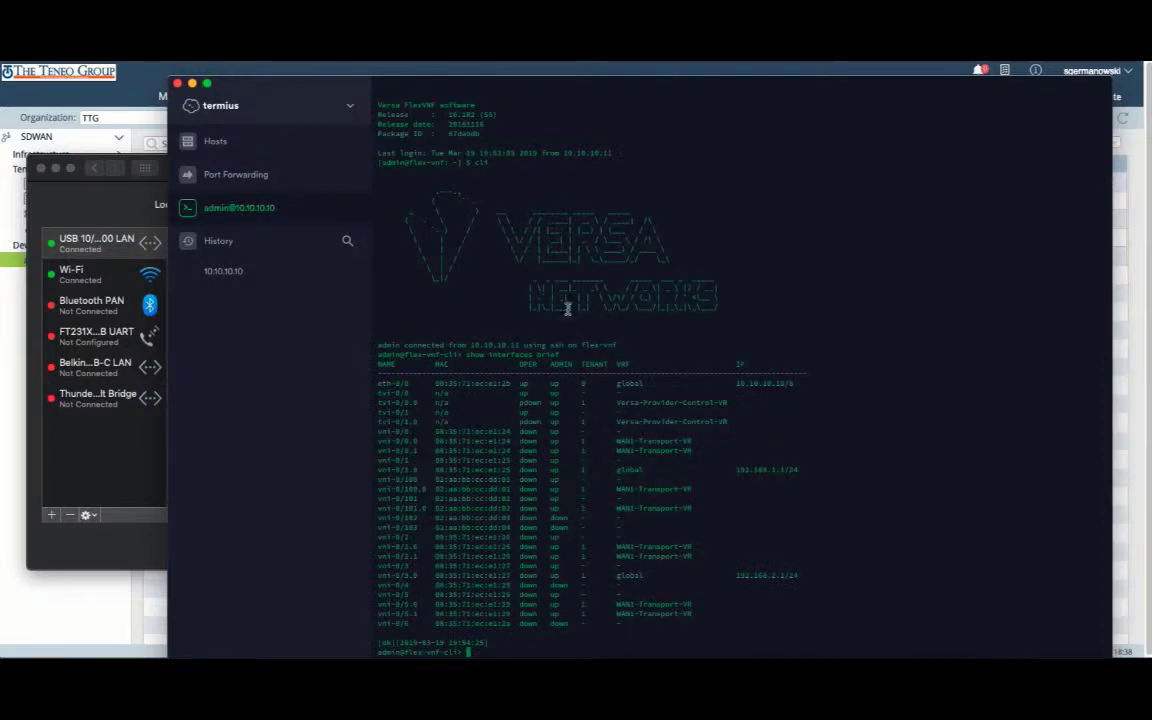
- Highlight the eth-0/0 address 10.10.10.10/8 and the vni-0/1.0 address 192.168.1.1/24
left_click_drag(737, 383, 787, 385)
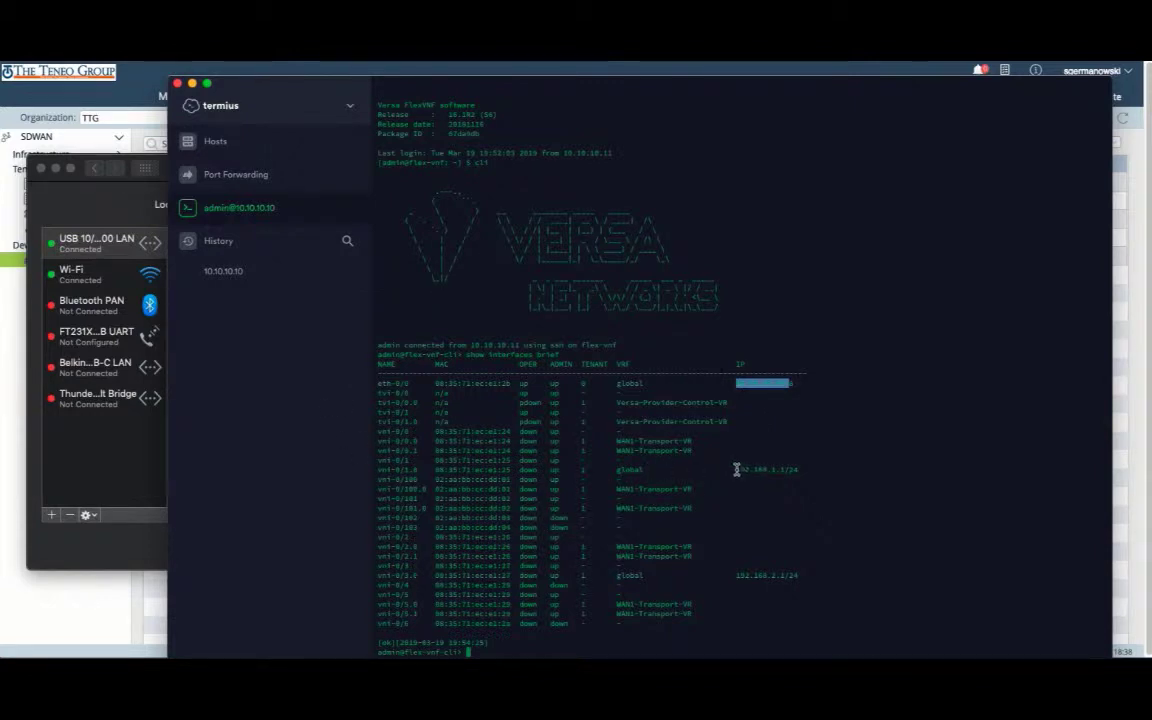
left_click_drag(738, 468, 797, 469)
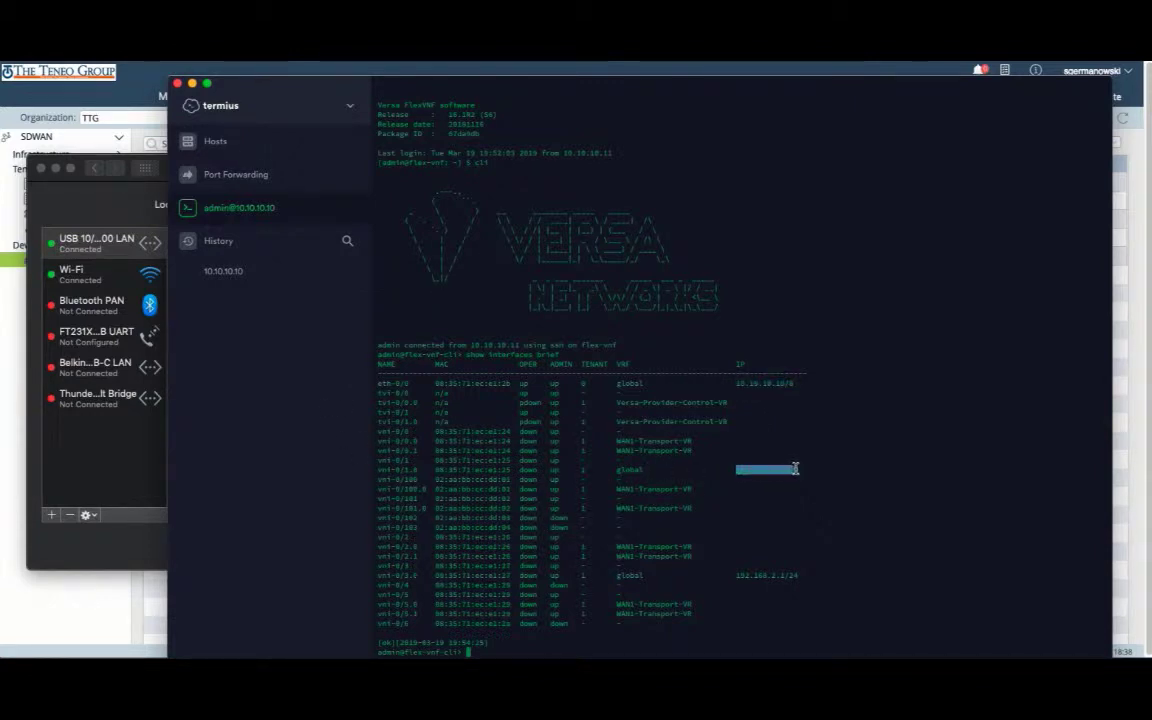
left_click(405, 469)
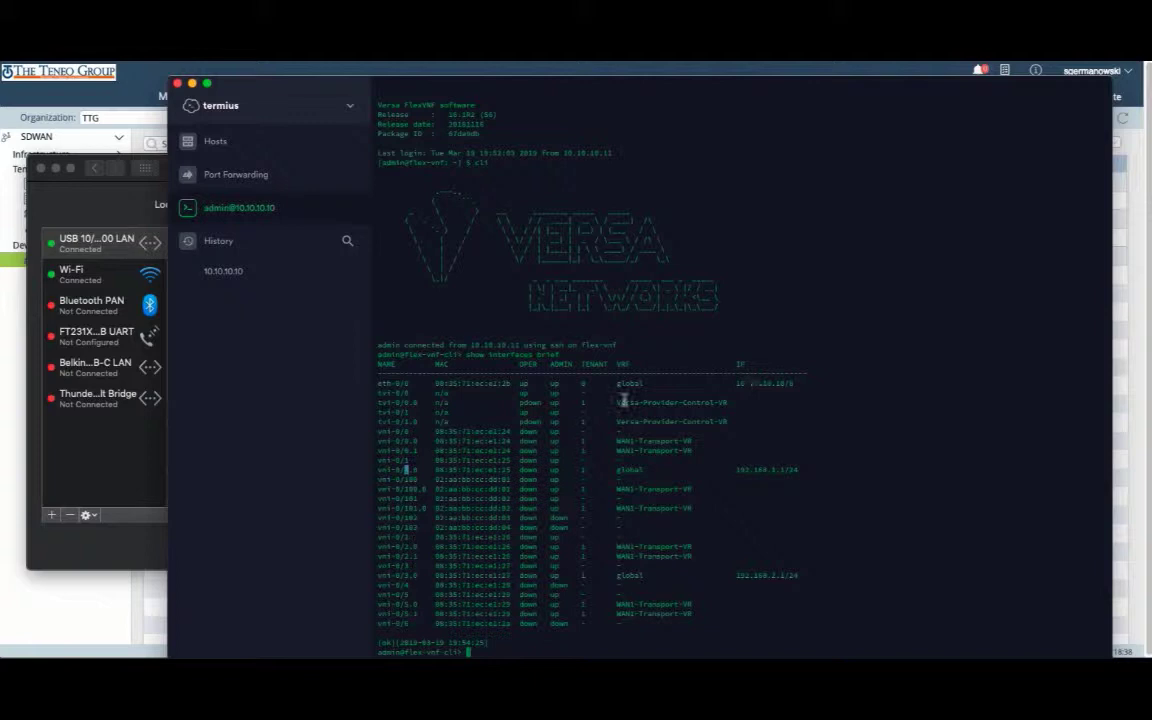
left_click(130, 482)
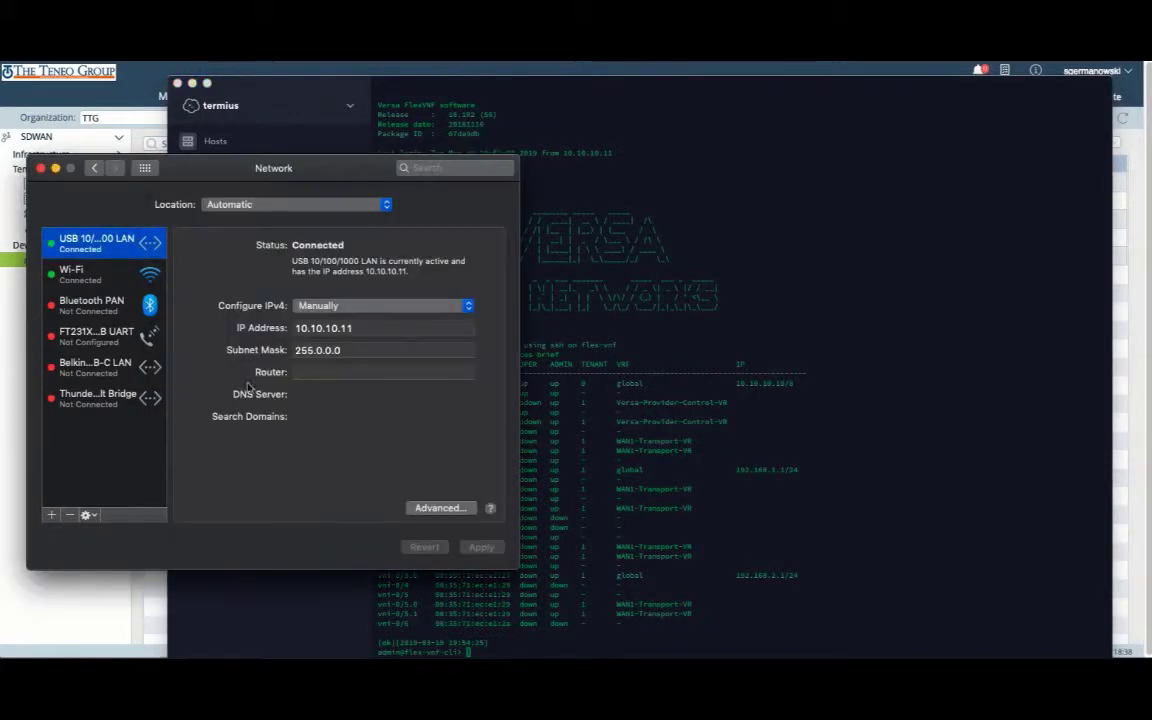
- Set the USB LAN adapter's IPv4 to Using DHCP, apply it, and close Network preferences
left_click(366, 306)
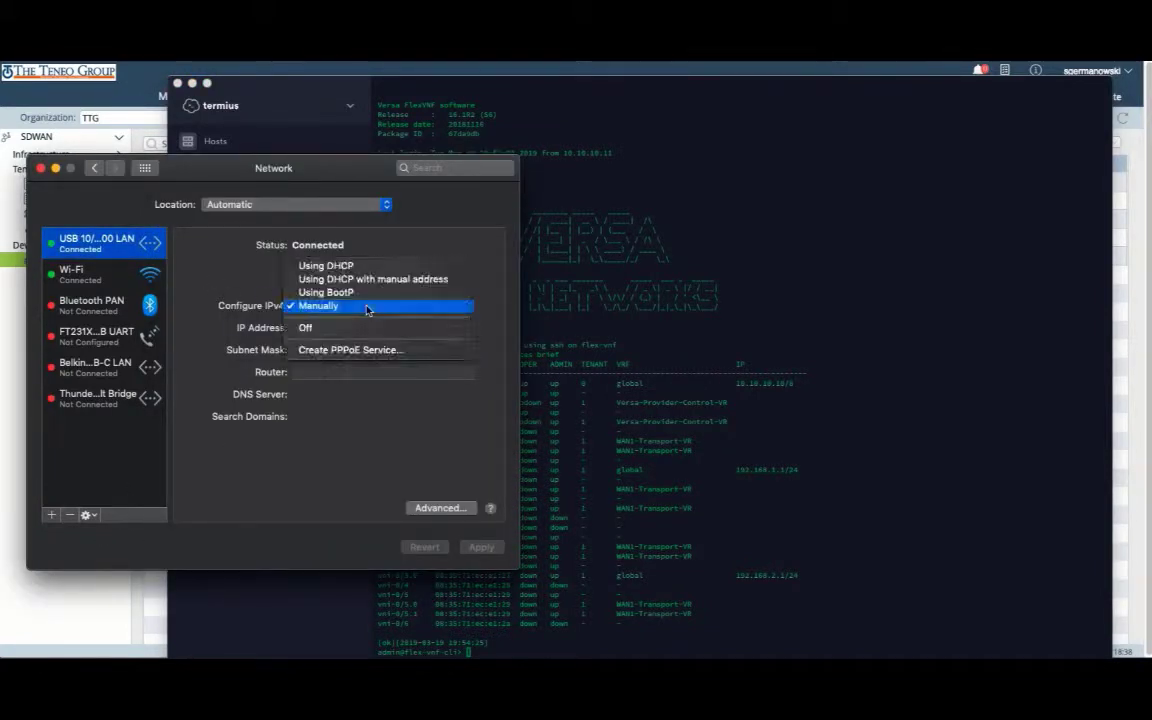
left_click(326, 266)
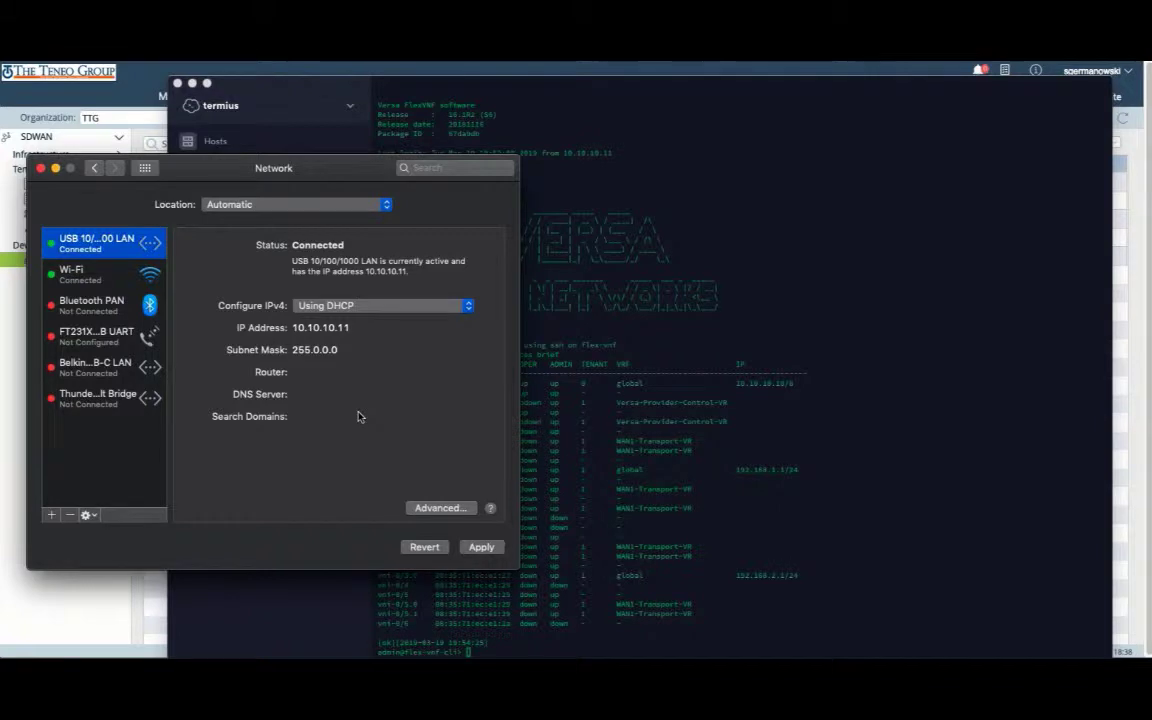
left_click(481, 547)
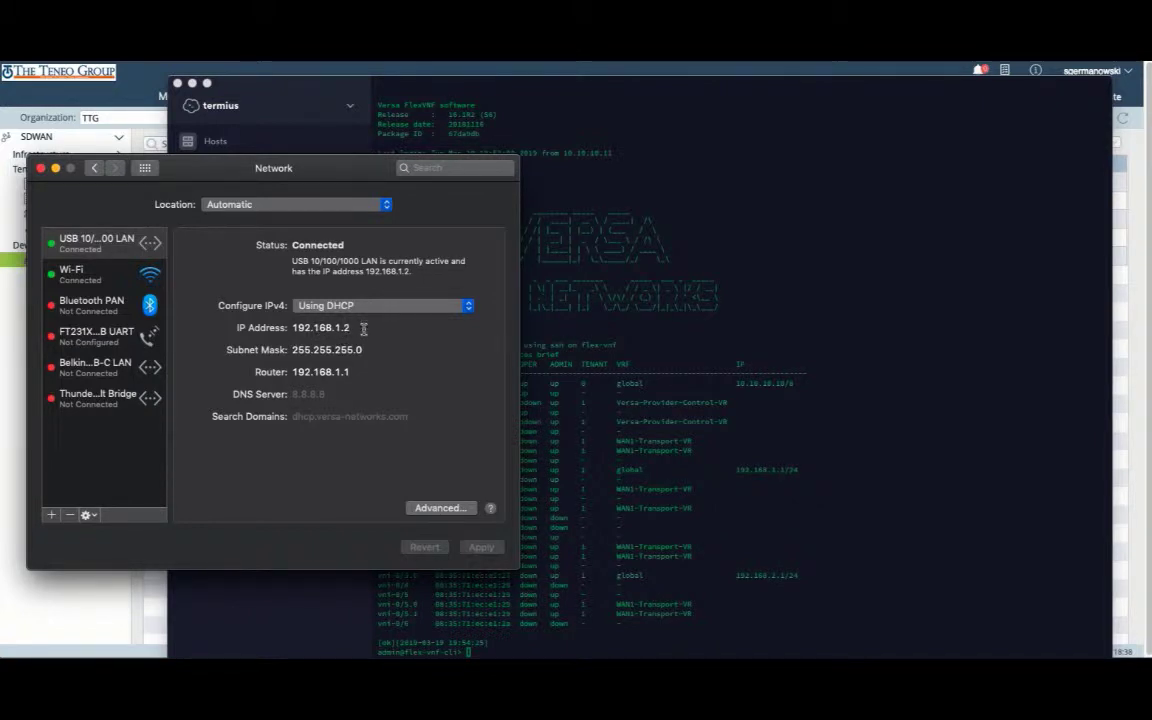
left_click(40, 168)
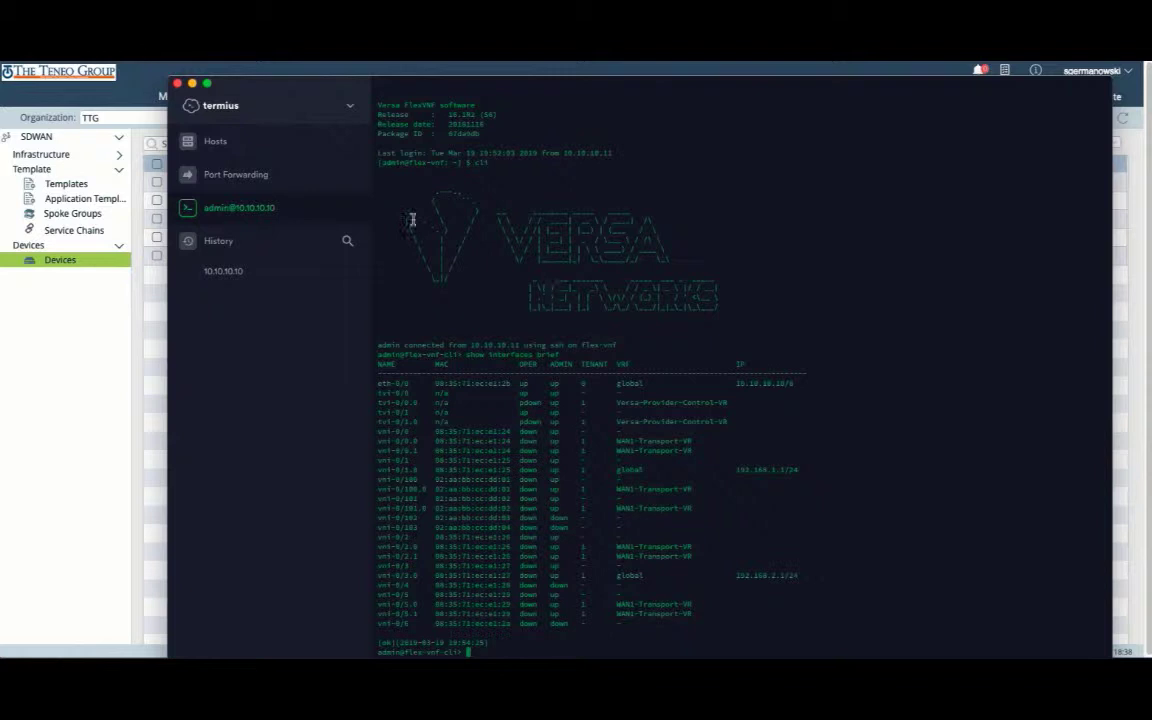
- Close Termius and switch to the WebinarDemo registration email
left_click(177, 83)
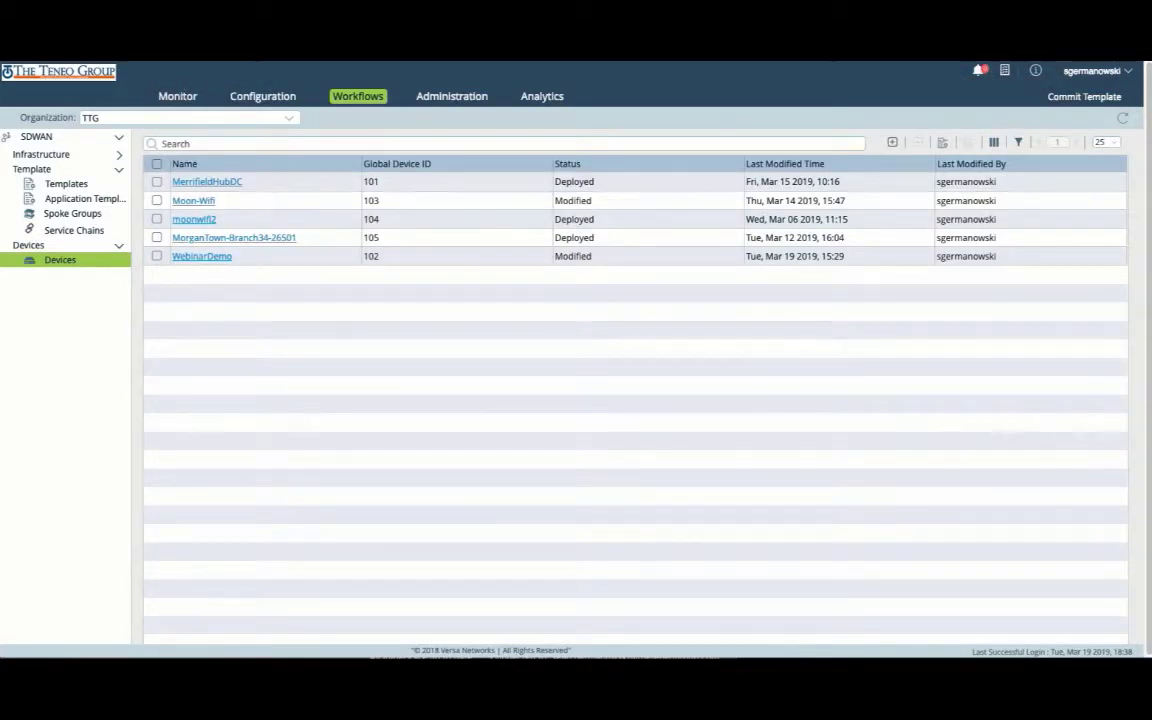
key("super+Tab")
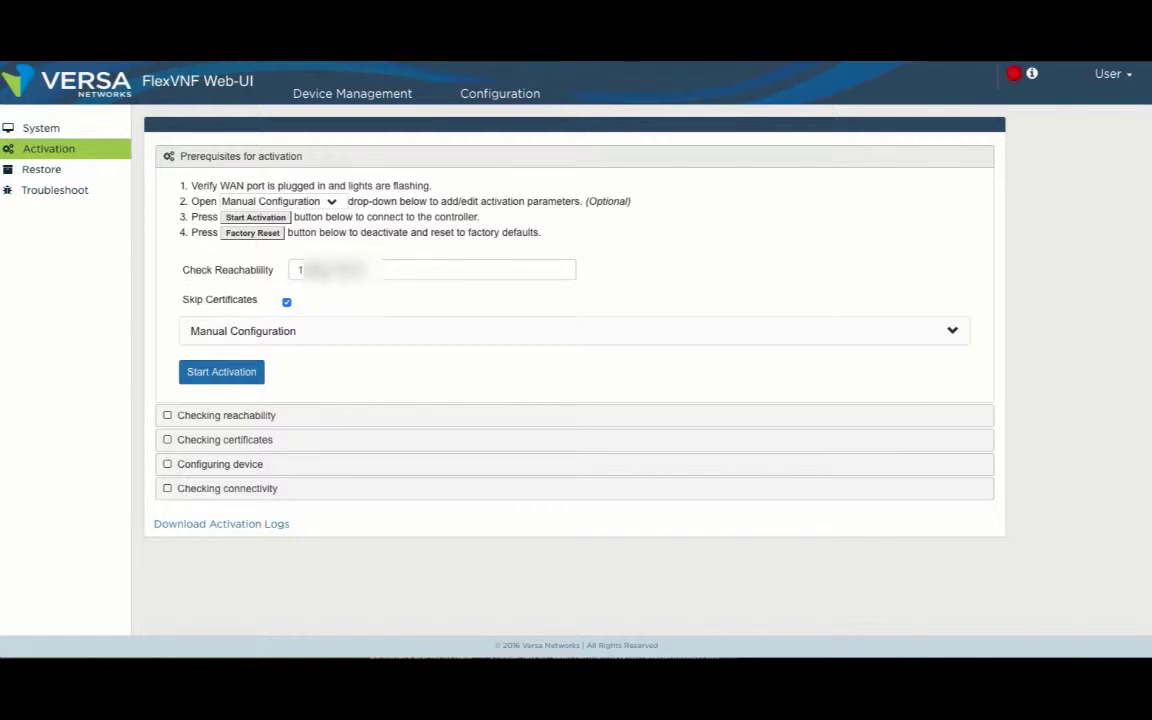
- Start the WebinarDemo device activation on the FlexVNF Activation page
left_click(231, 376)
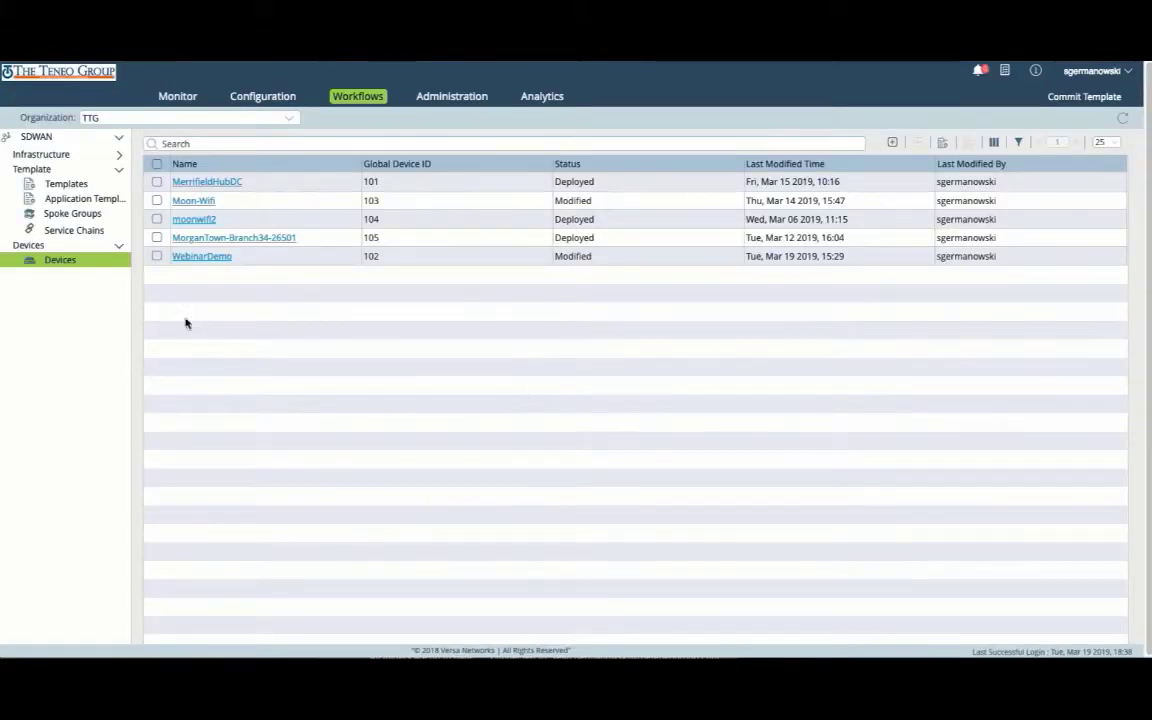
- Request the WebinarDemo registration code by Email from the registration portal
left_click(186, 262)
left_click(448, 99)
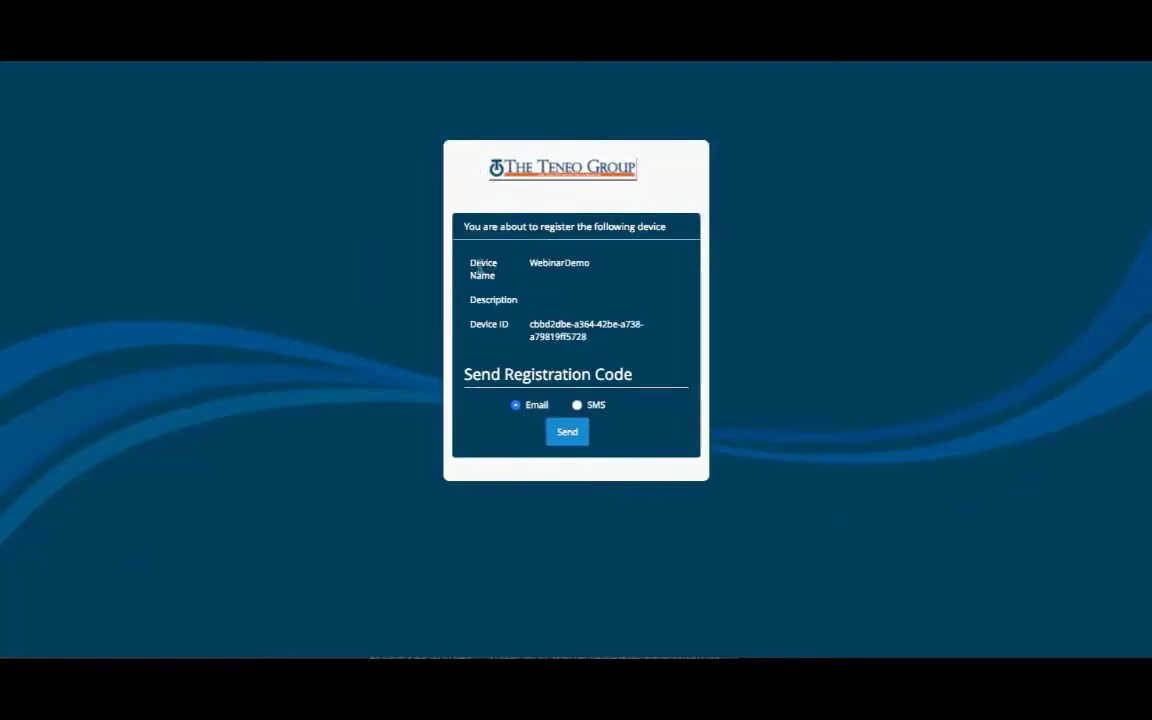
left_click_drag(529, 263, 593, 263)
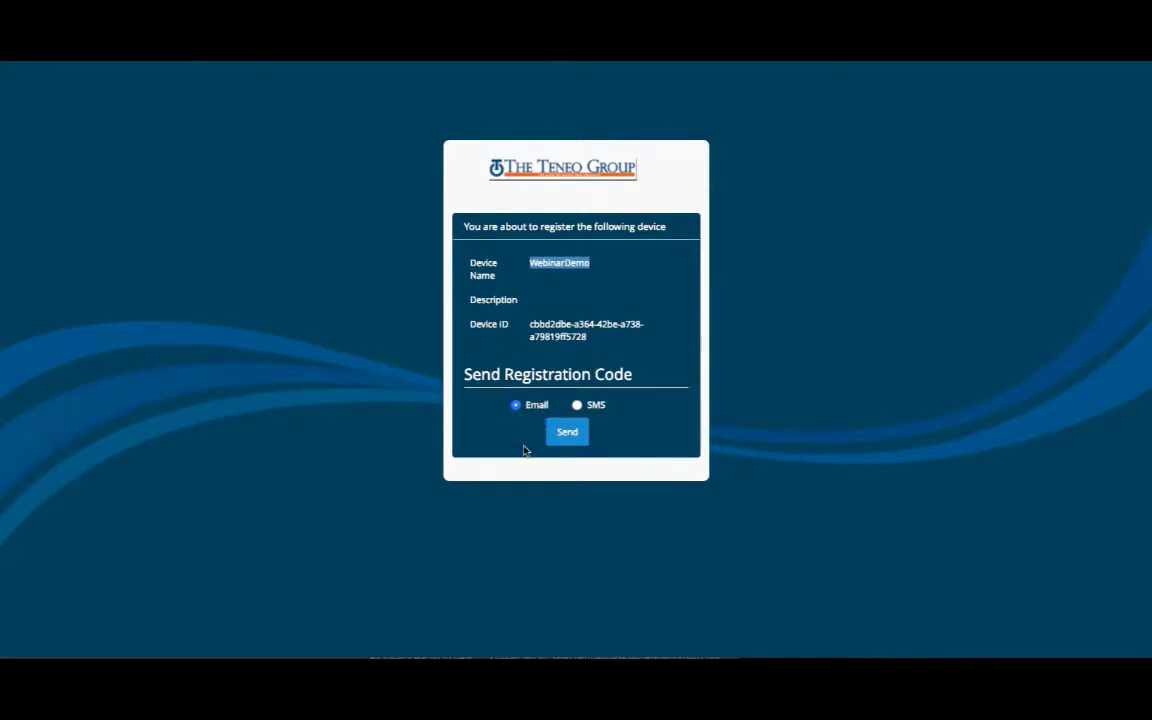
left_click(567, 433)
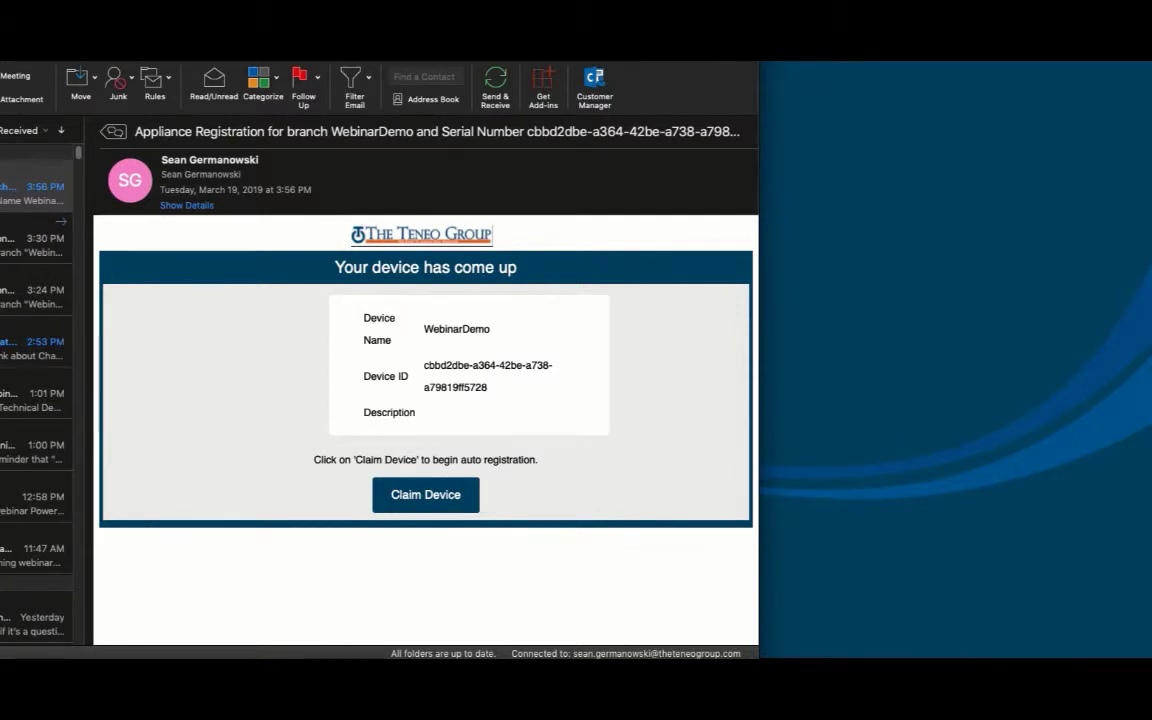
- Open the WebinarDemo Device Registration Code email and select the code
left_click(30, 190)
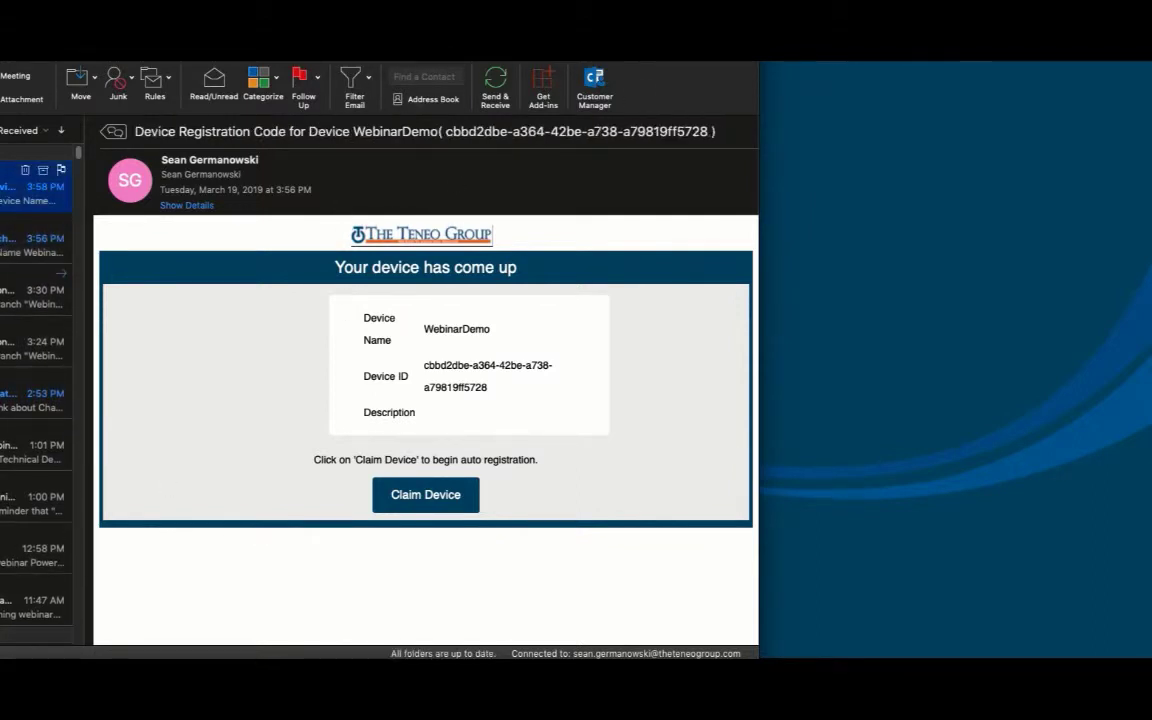
left_click_drag(477, 390, 513, 390)
key("ctrl+c")
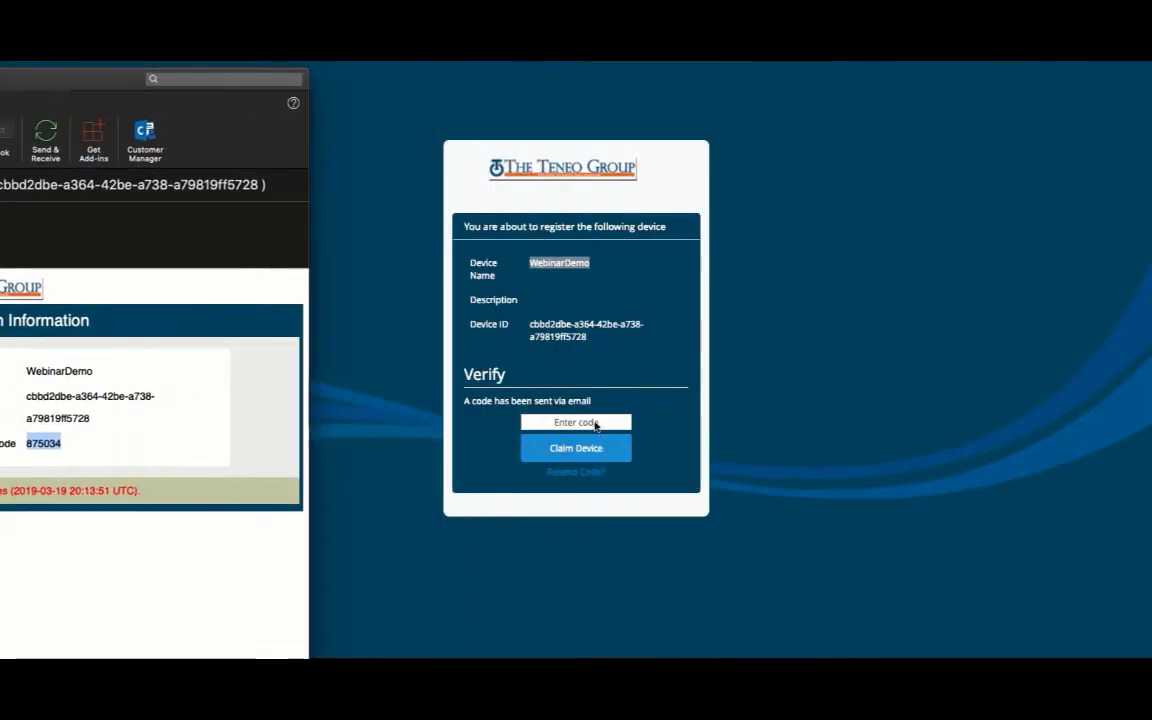
- Paste the emailed code into the Enter code field and claim the WebinarDemo device
left_click(580, 422)
key("ctrl+v")
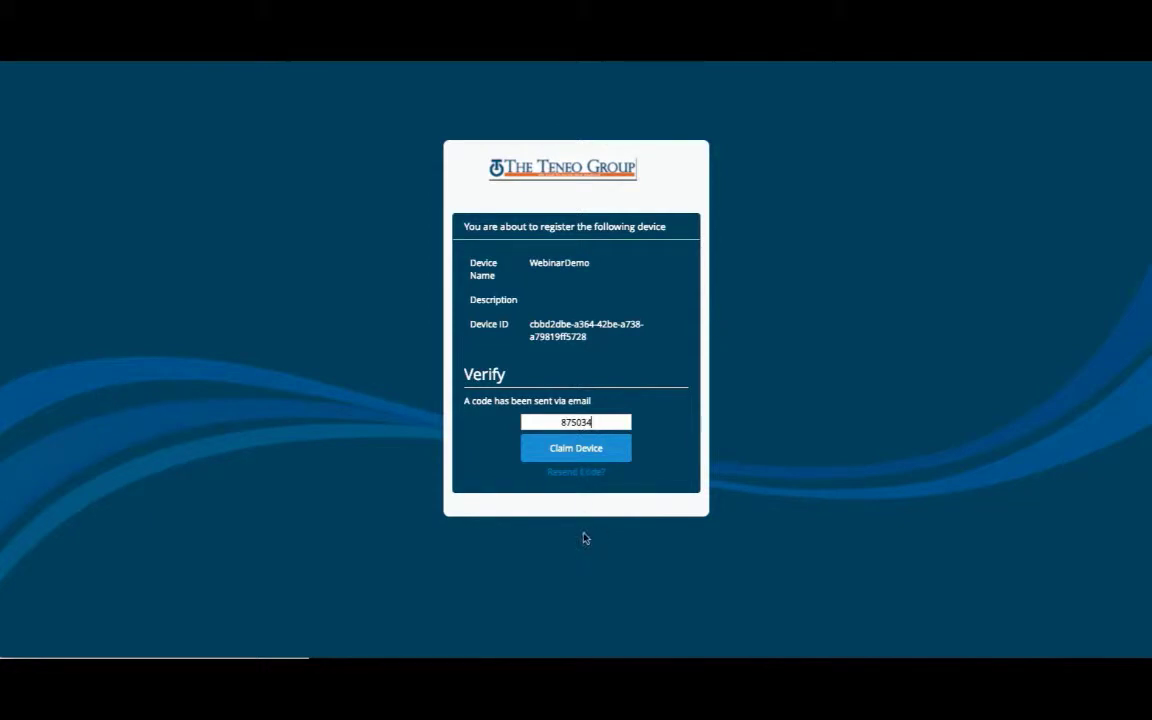
left_click(575, 454)
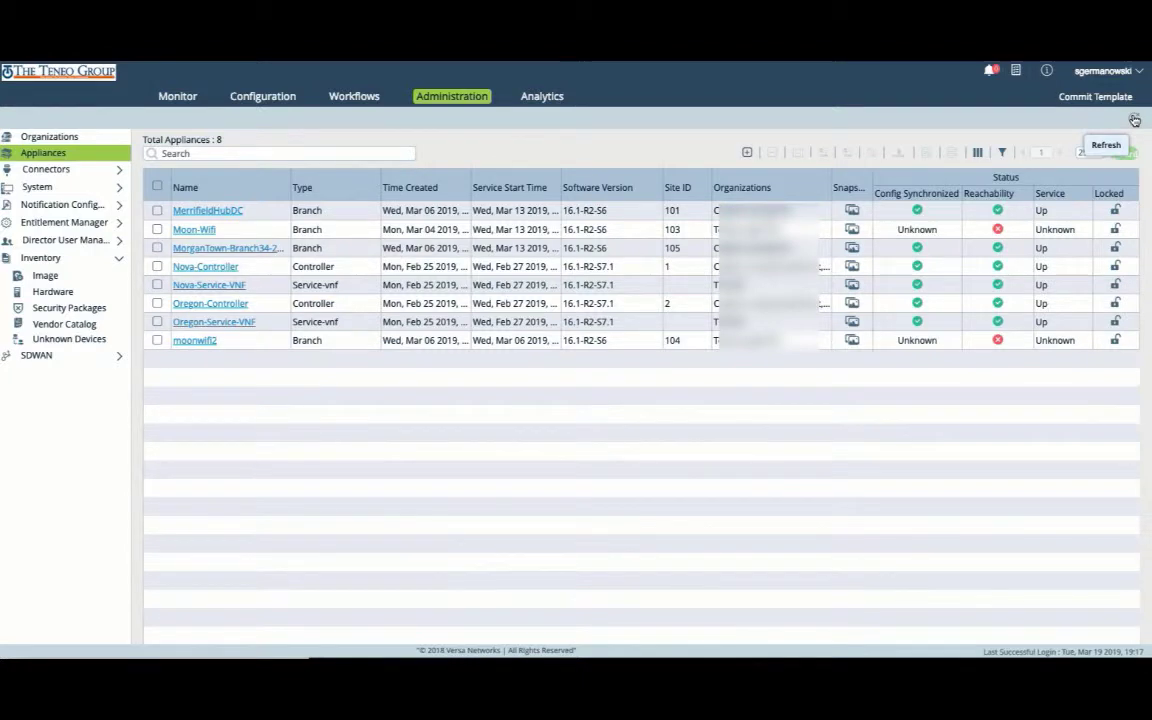
- Refresh the Appliances list until WebinarDemo appears as the ninth appliance, synchronized, reachable and Up
left_click(1135, 120)
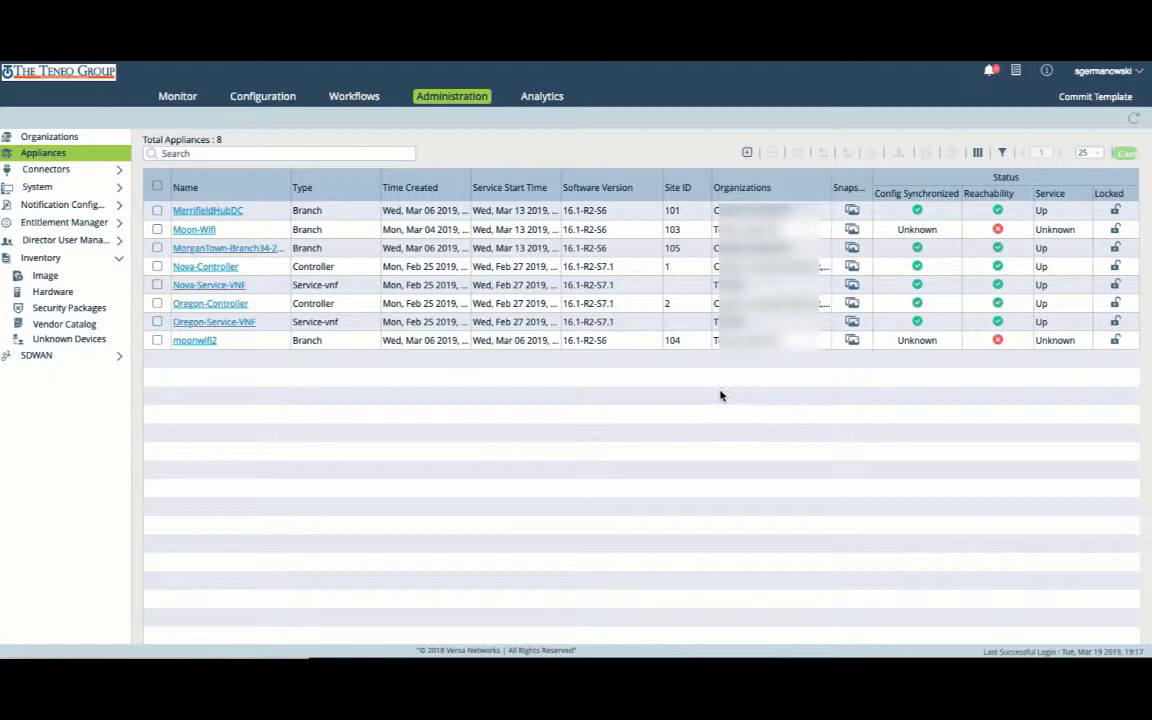
left_click(1135, 119)
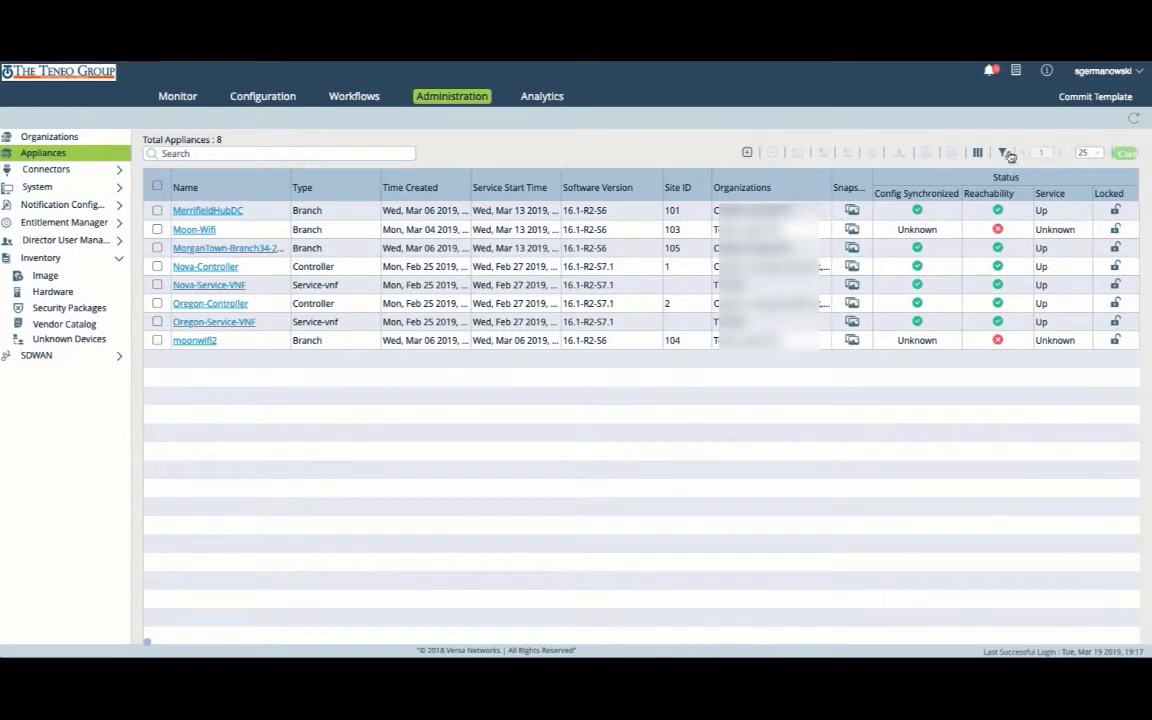
left_click(1137, 120)
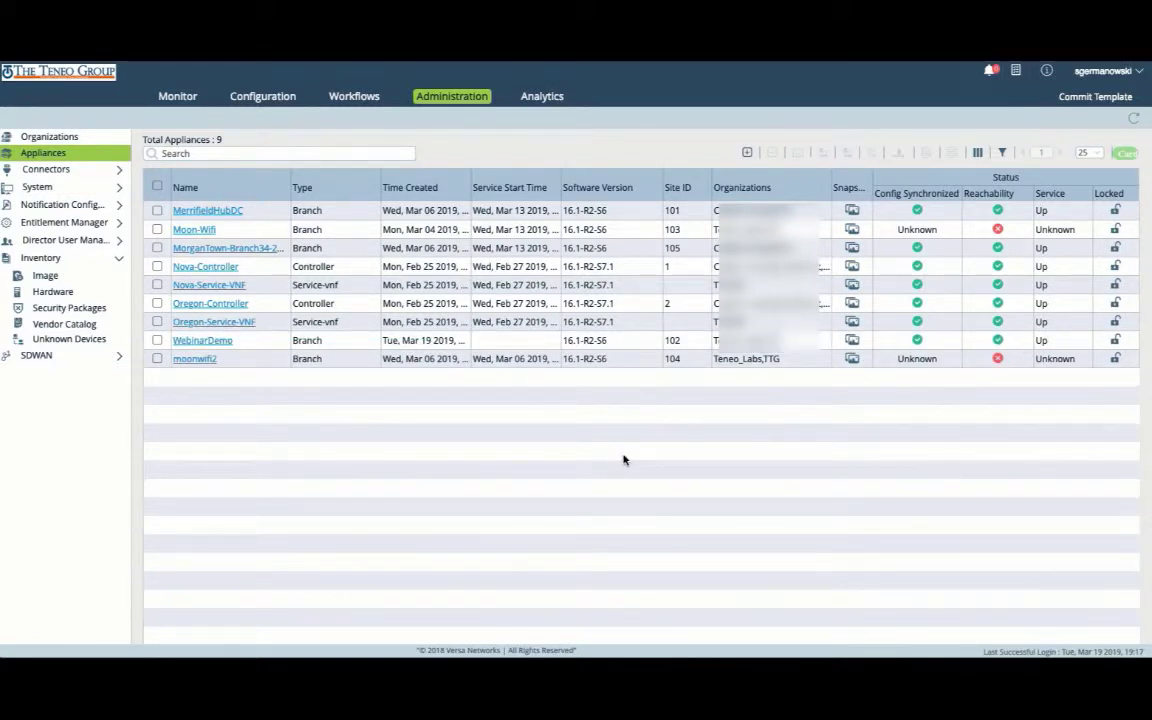
- Open an Appliance Shell on WebinarDemo, start the device CLI and enlarge the console window
left_click(158, 341)
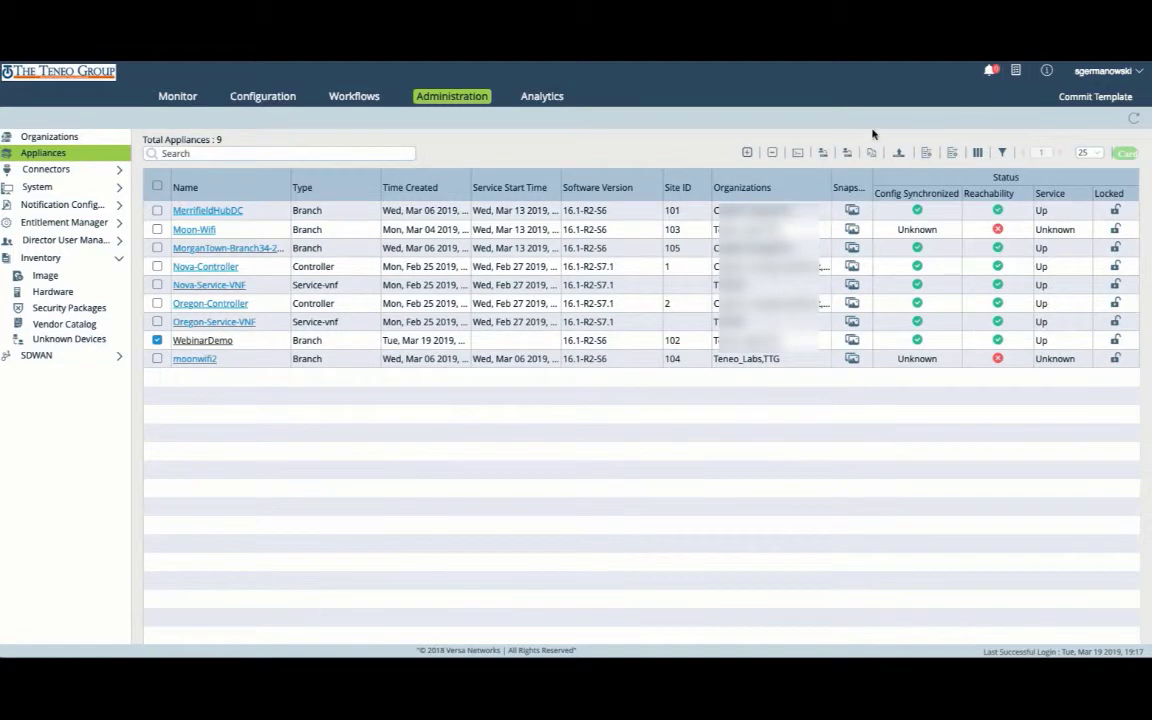
left_click(797, 153)
left_click_drag(221, 86, 528, 124)
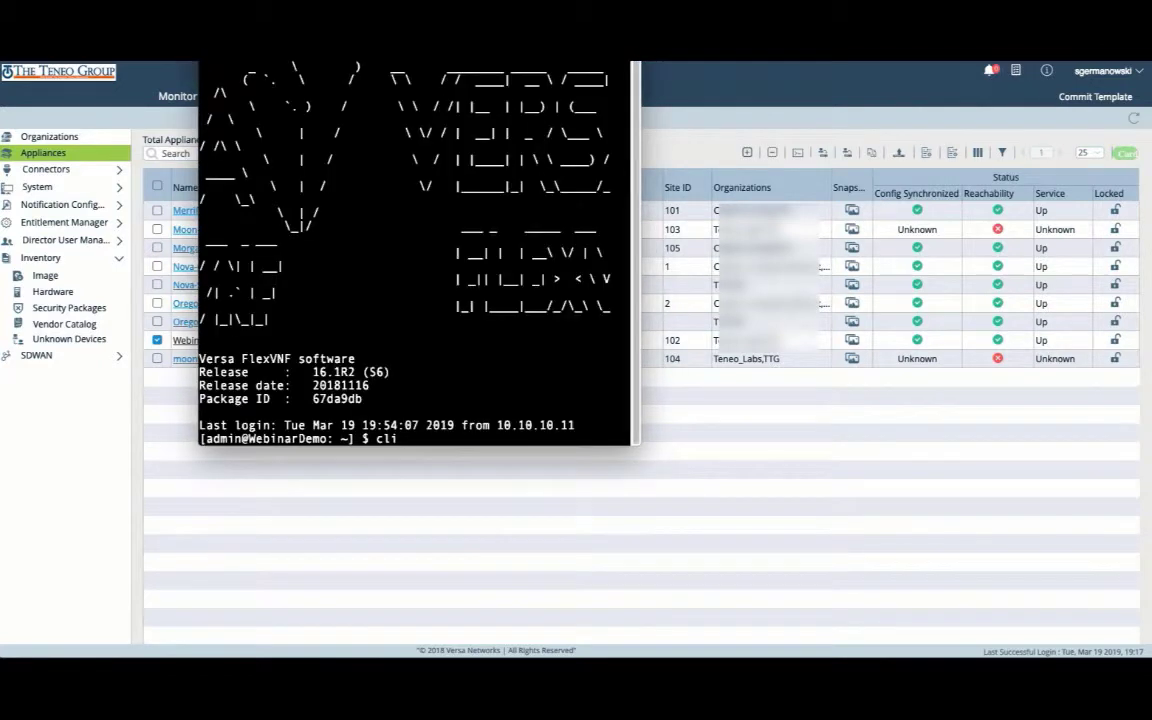
key("Return")
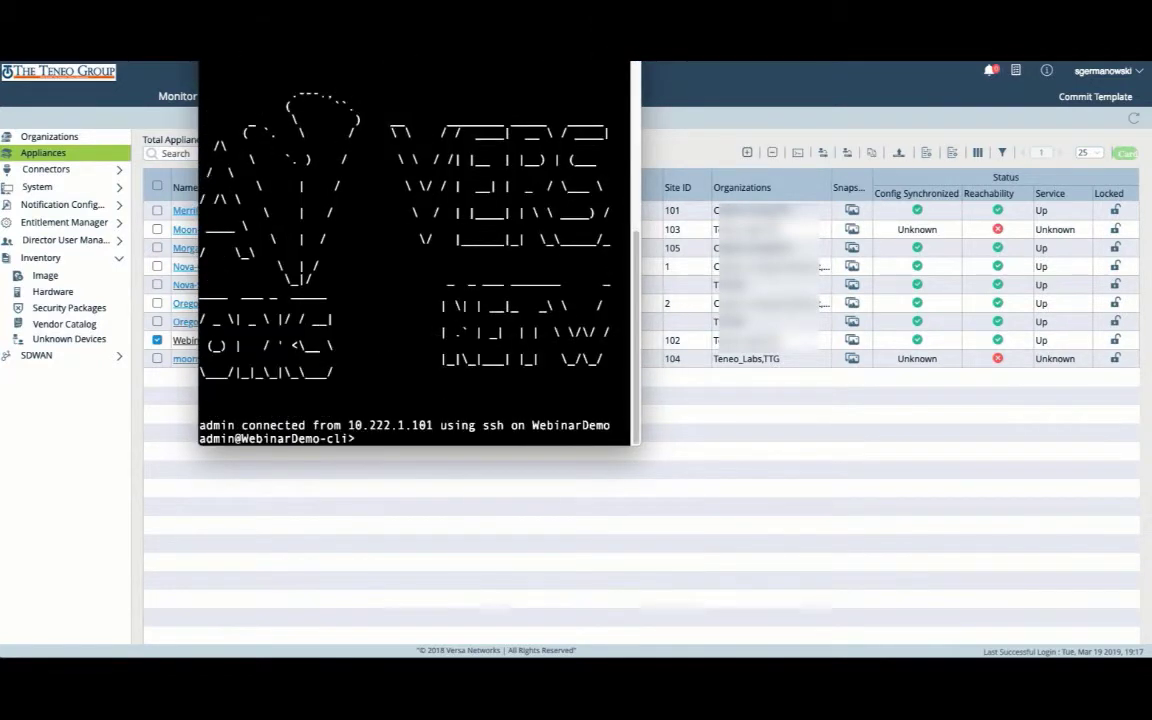
left_click_drag(638, 442, 1016, 498)
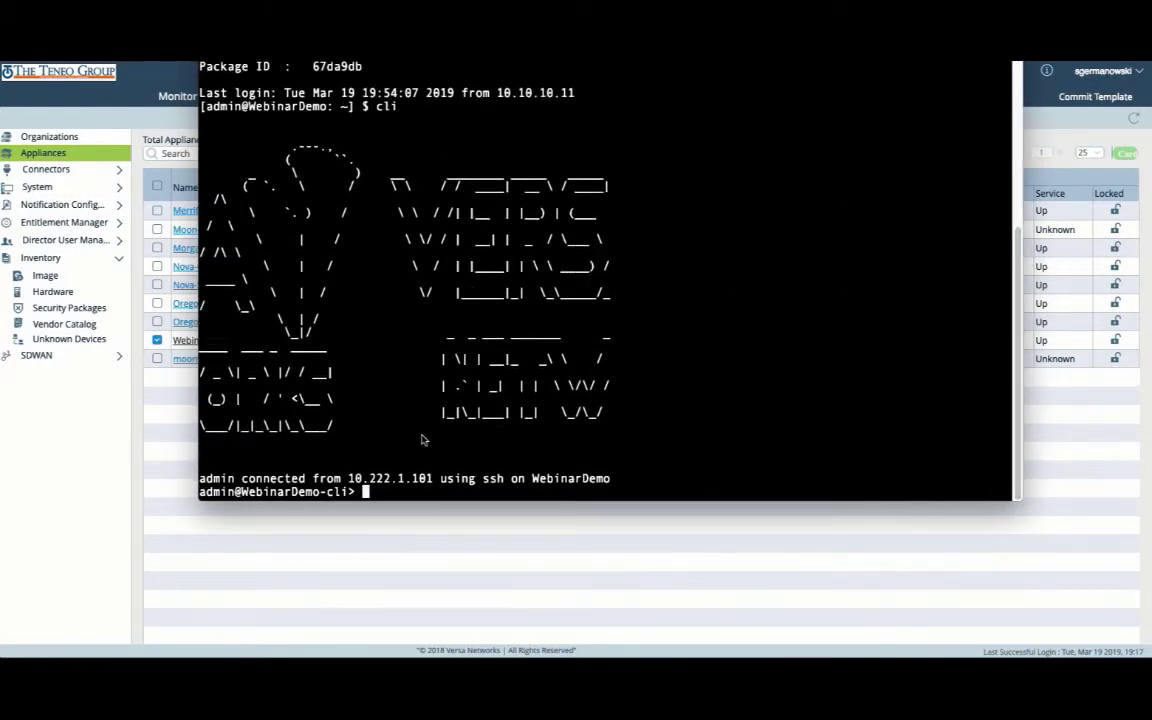
- Run 'show interfaces brief | tab' in the WebinarDemo CLI, correcting the initial typo
type("show inrt")
key("Return")
key("BackSpace")
key("BackSpace")
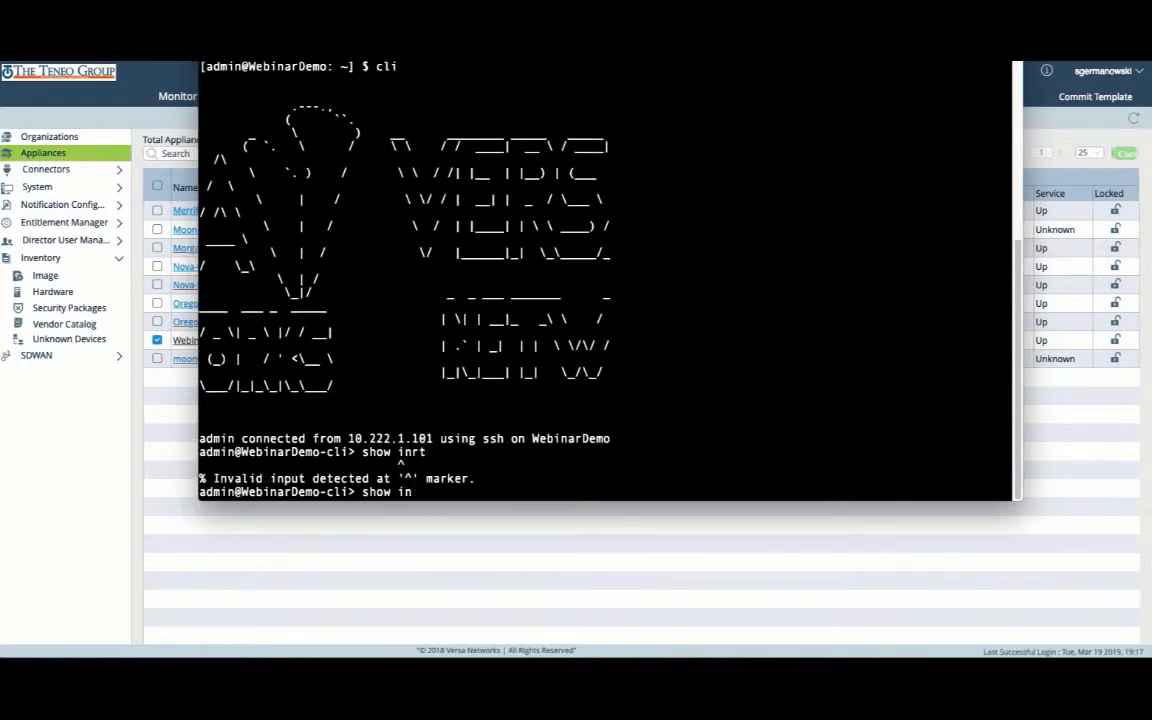
type("terfaces brief | tab")
key("Return")
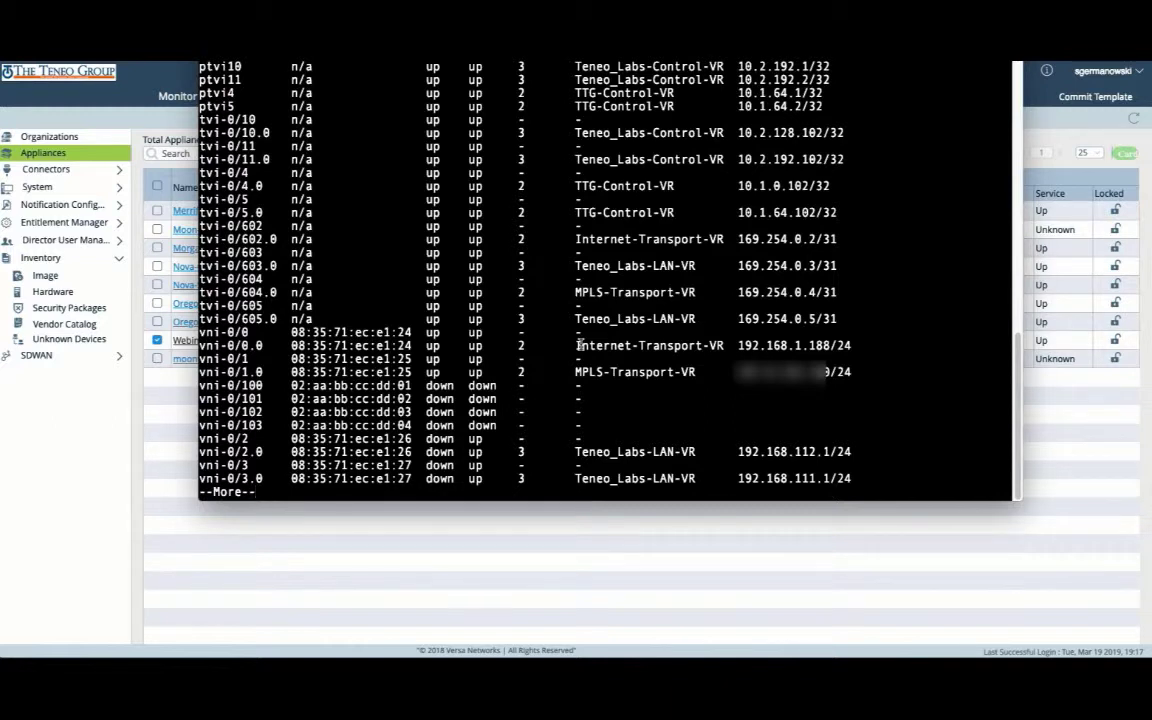
- Highlight the vni-0/0.0 192.168.1.188/24 and LAN-VR addresses, then page to the list's end
left_click_drag(852, 344, 856, 372)
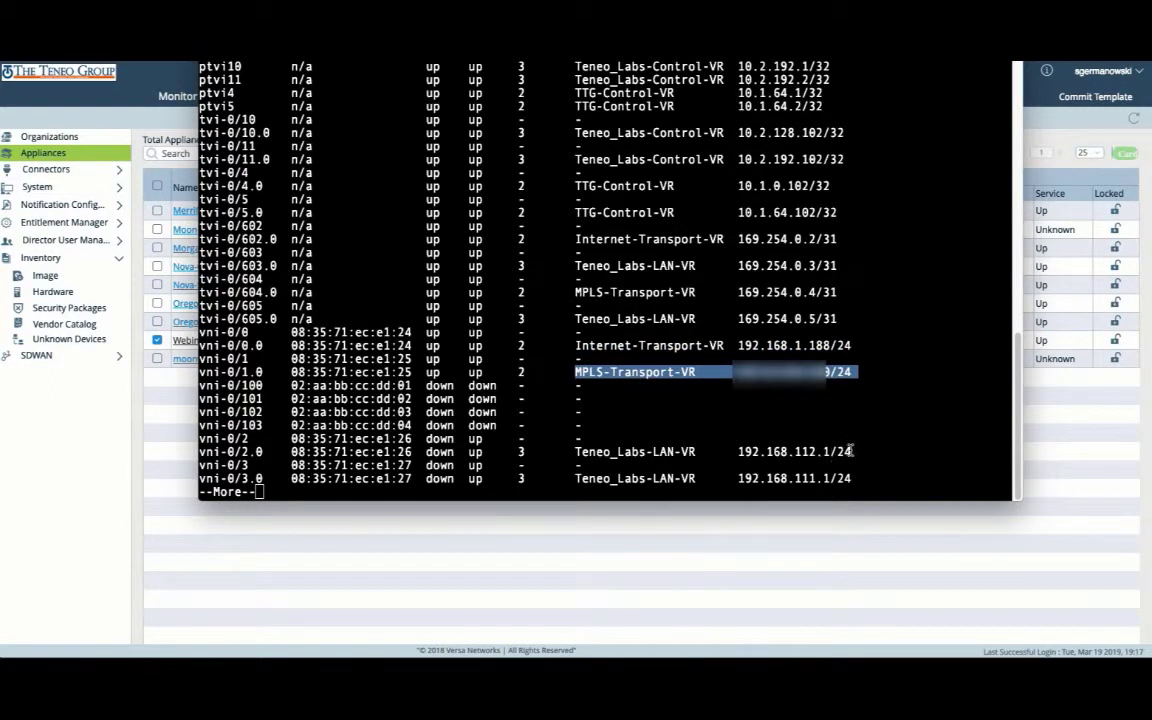
left_click_drag(851, 452, 855, 479)
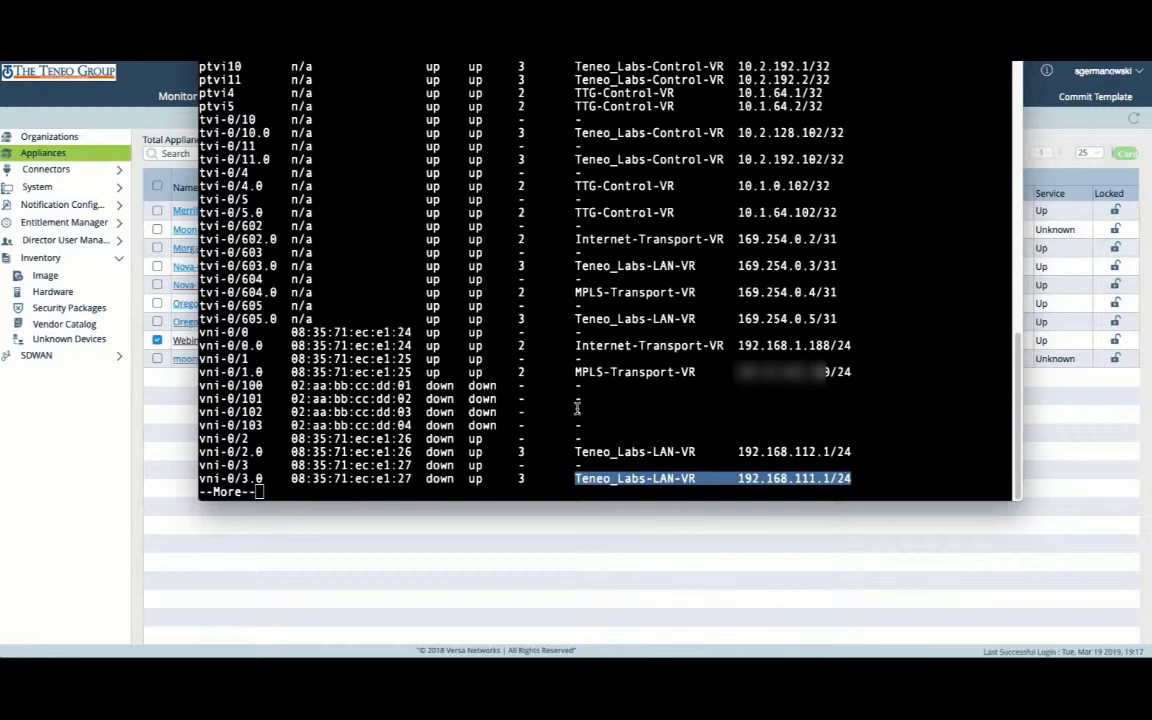
left_click(509, 437)
key("space")
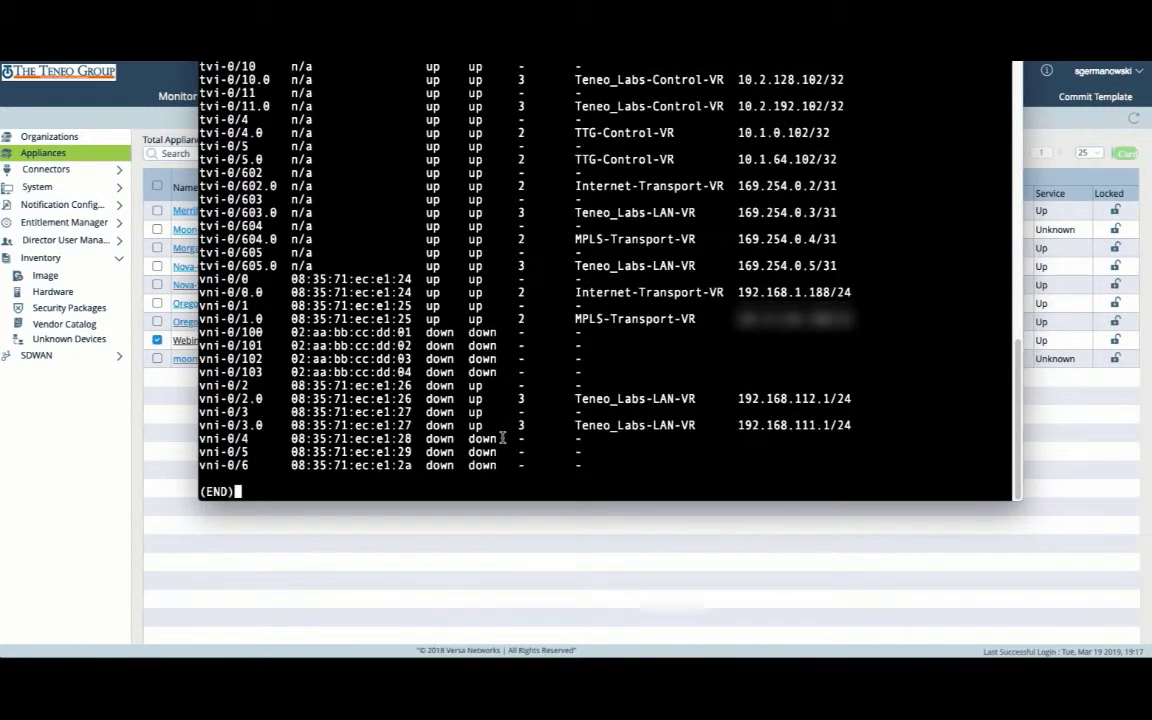